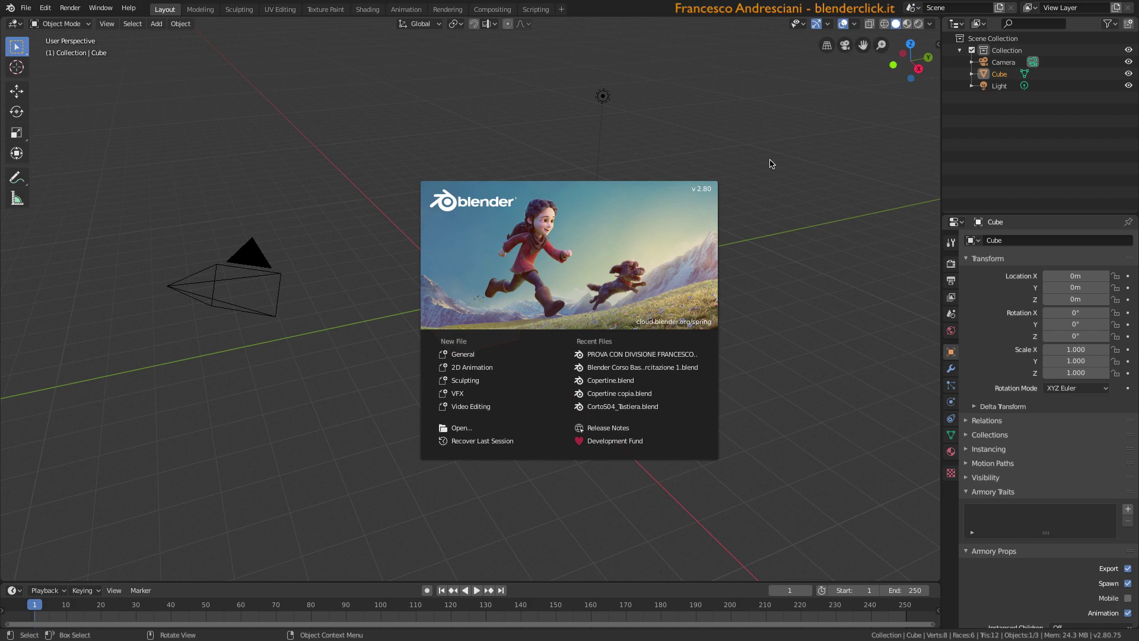
click(770, 164)
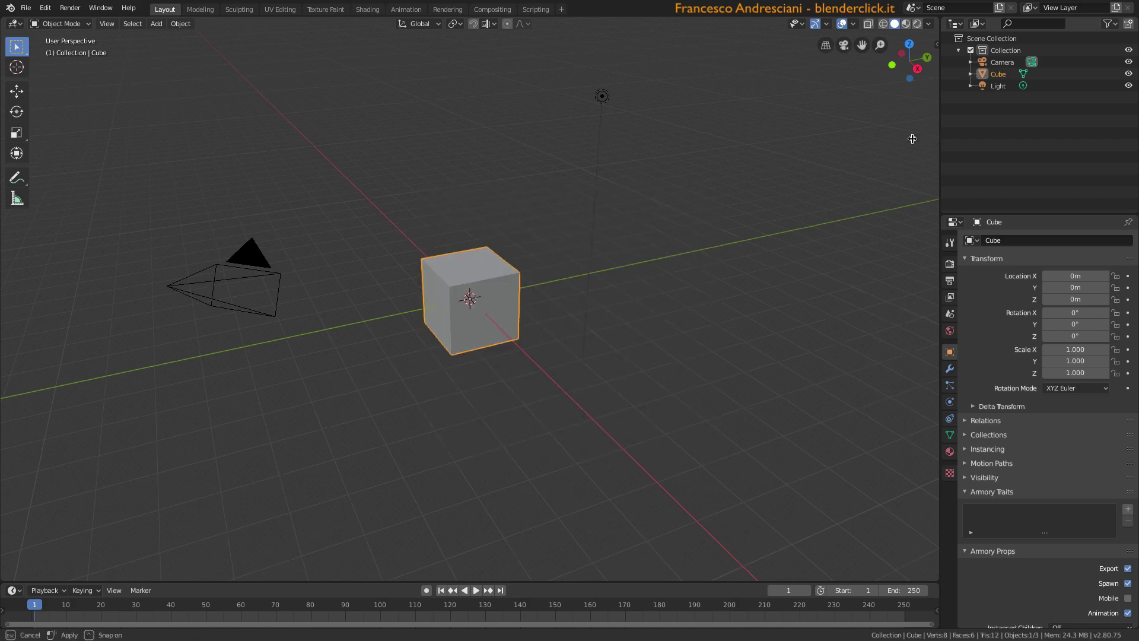
drag(941, 159, 676, 158)
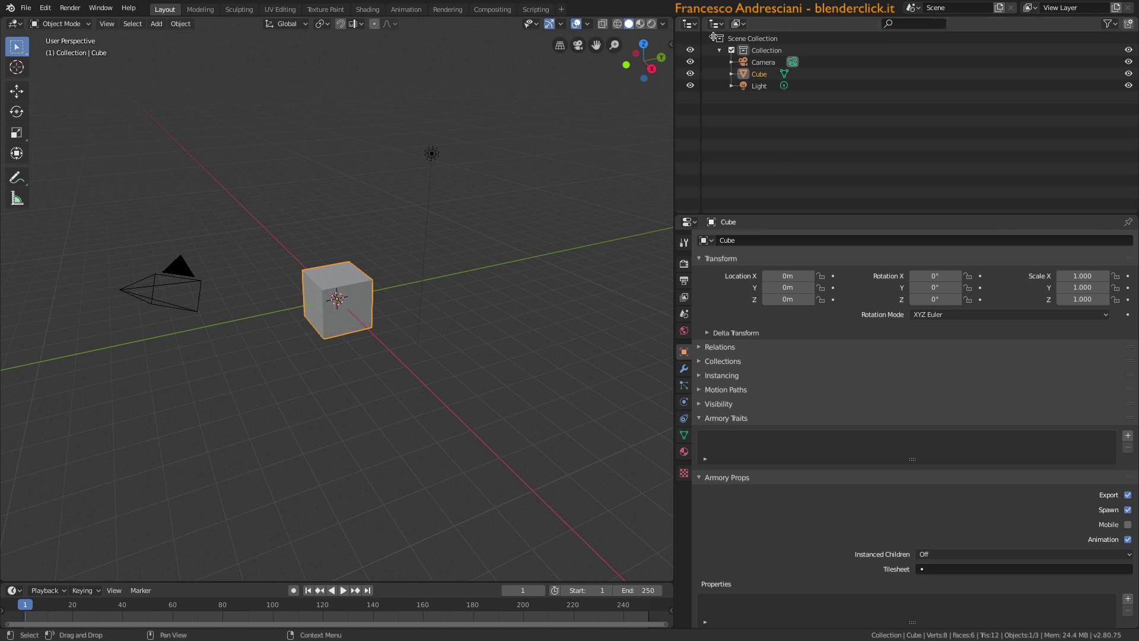
drag(675, 159, 926, 159)
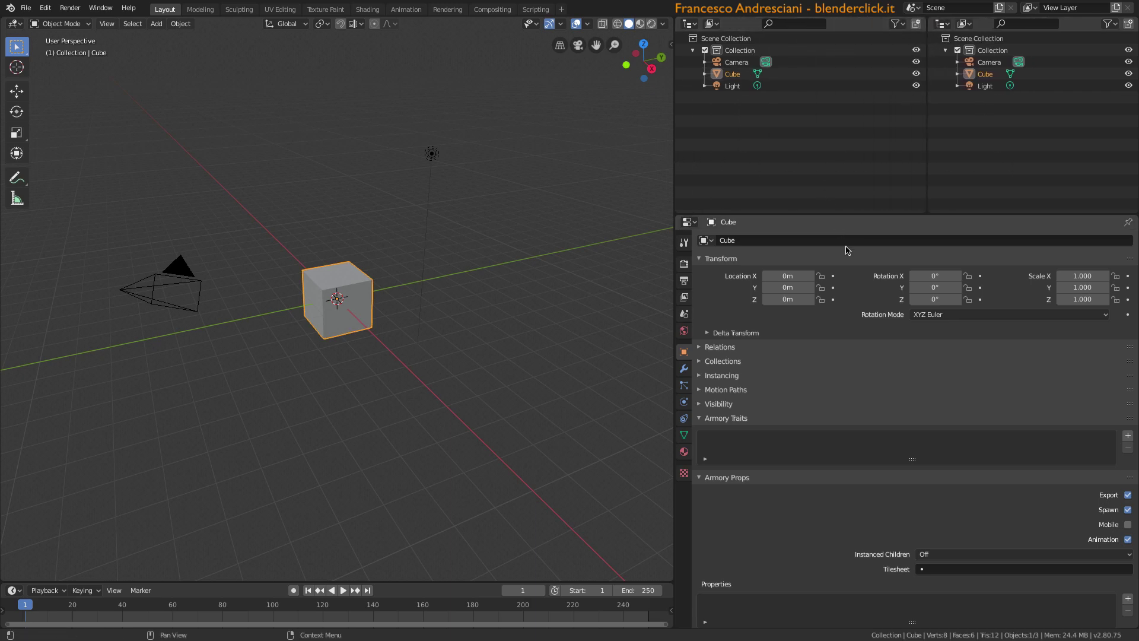
click(27, 9)
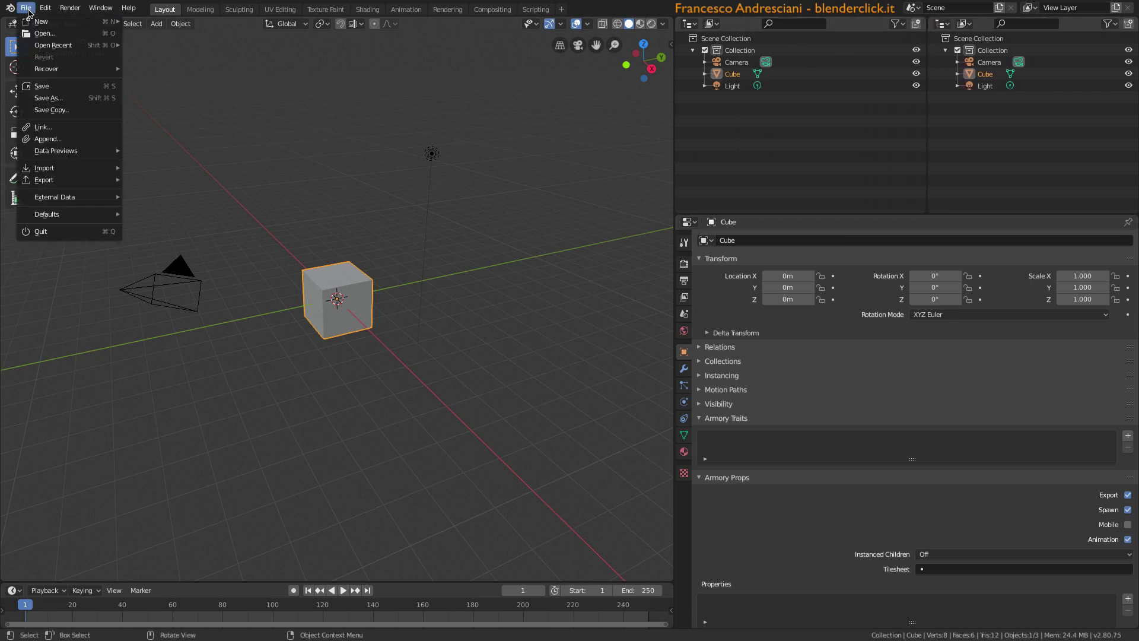
mouse_move(41, 20)
click(136, 23)
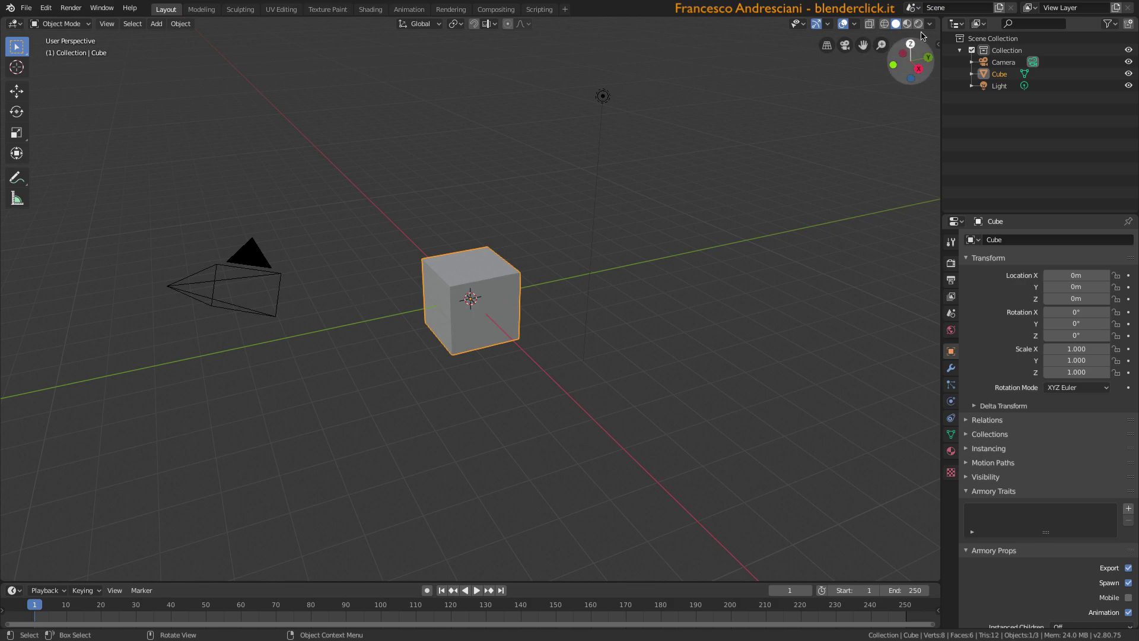
Split the viewport and merge the right-hand areas into one tall Outliner column.
drag(938, 19, 813, 154)
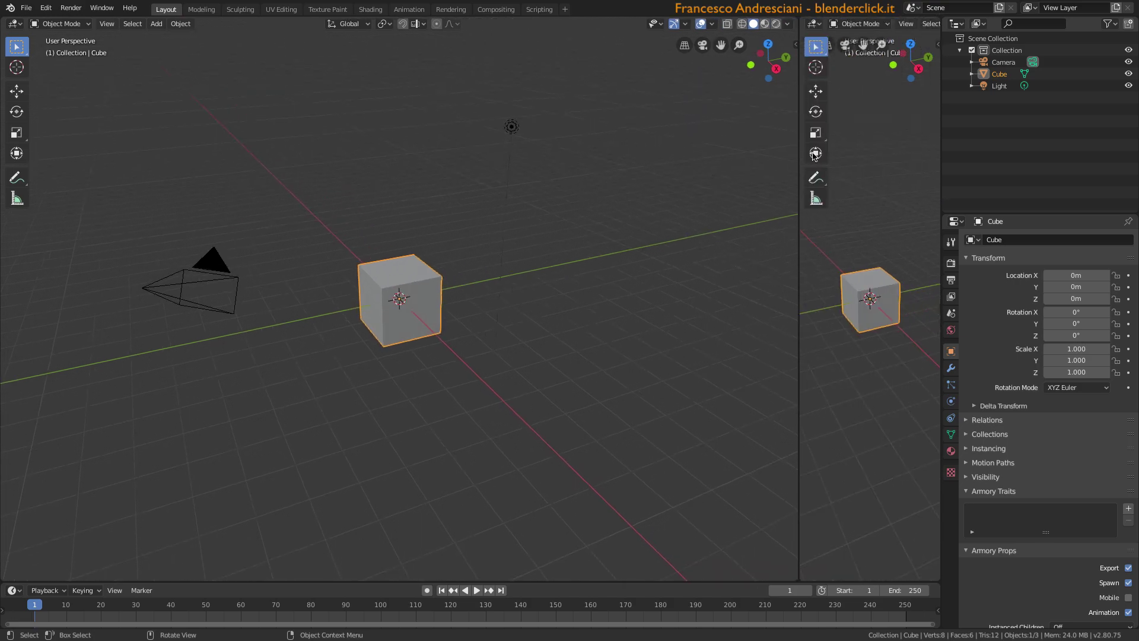
drag(939, 583, 799, 587)
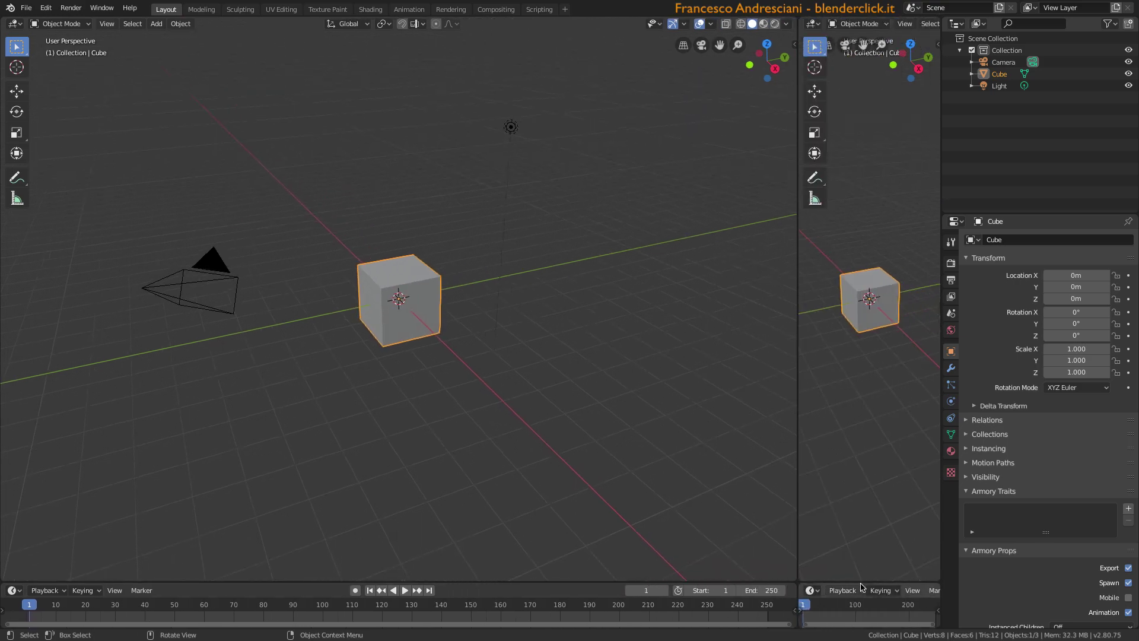
right_click(798, 594)
click(824, 581)
click(886, 485)
click(813, 24)
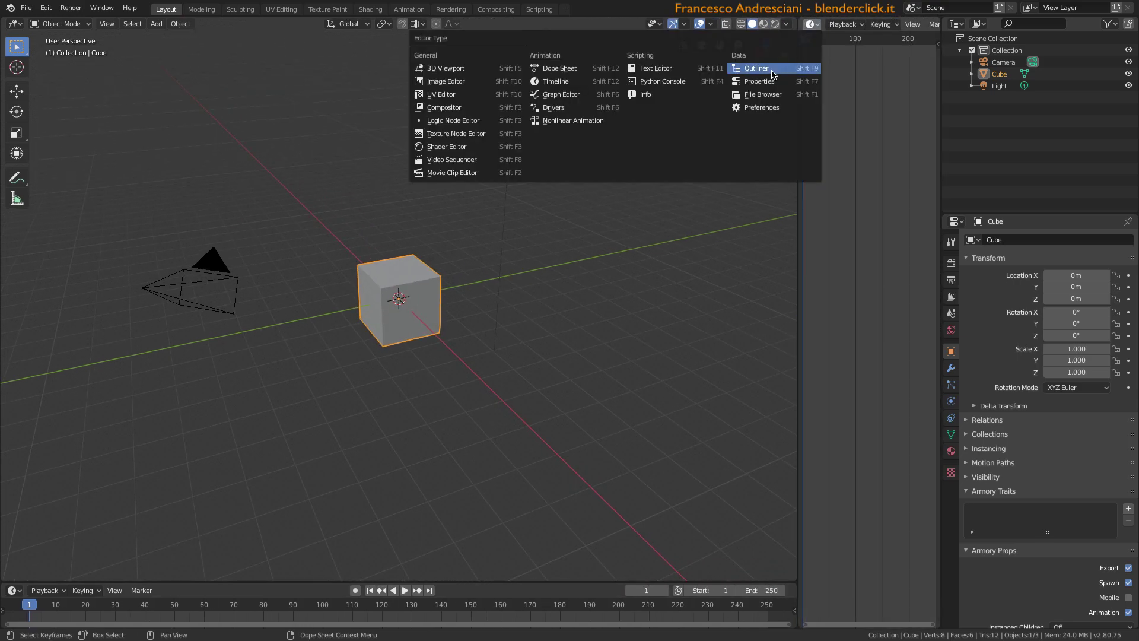
click(771, 71)
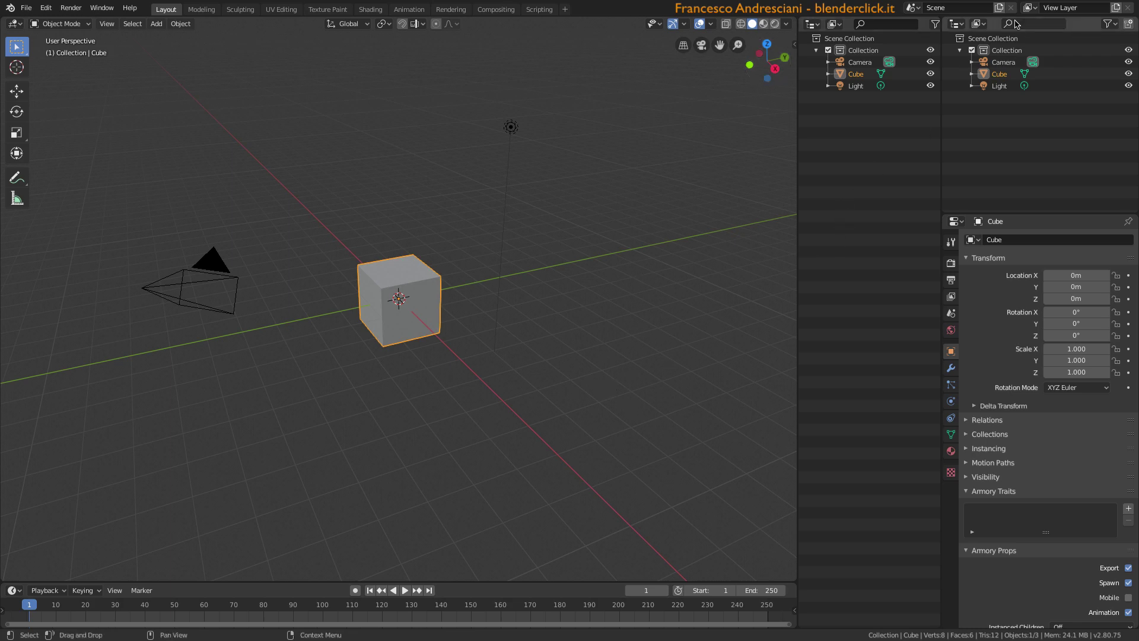
Make the top-right area a small Text Editor and resize the surrounding area borders.
drag(975, 212, 976, 125)
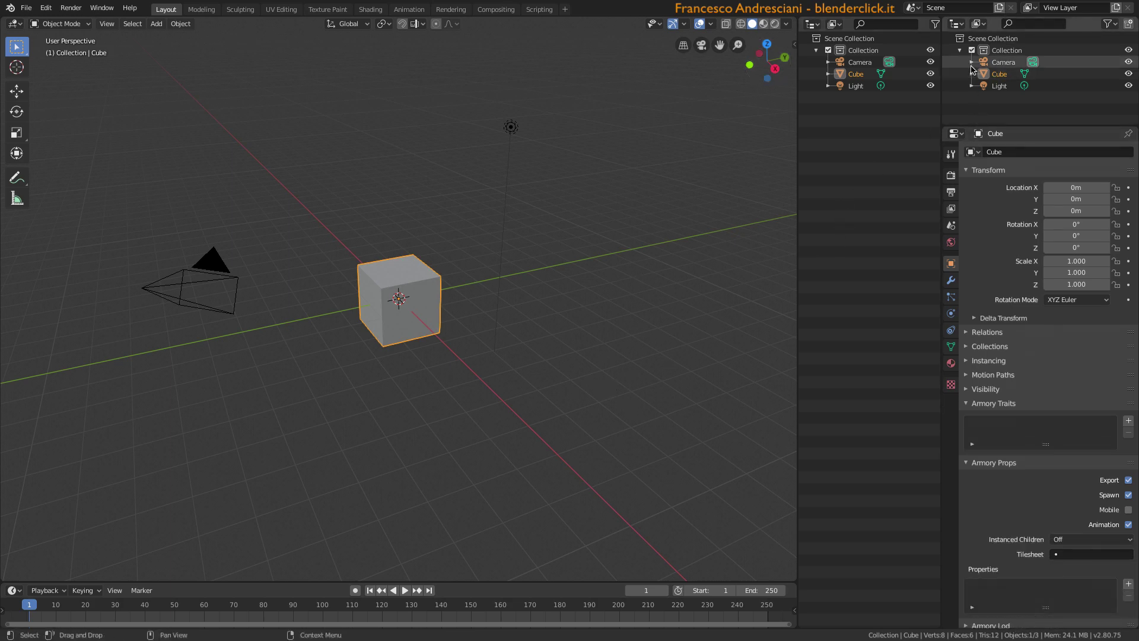
click(959, 24)
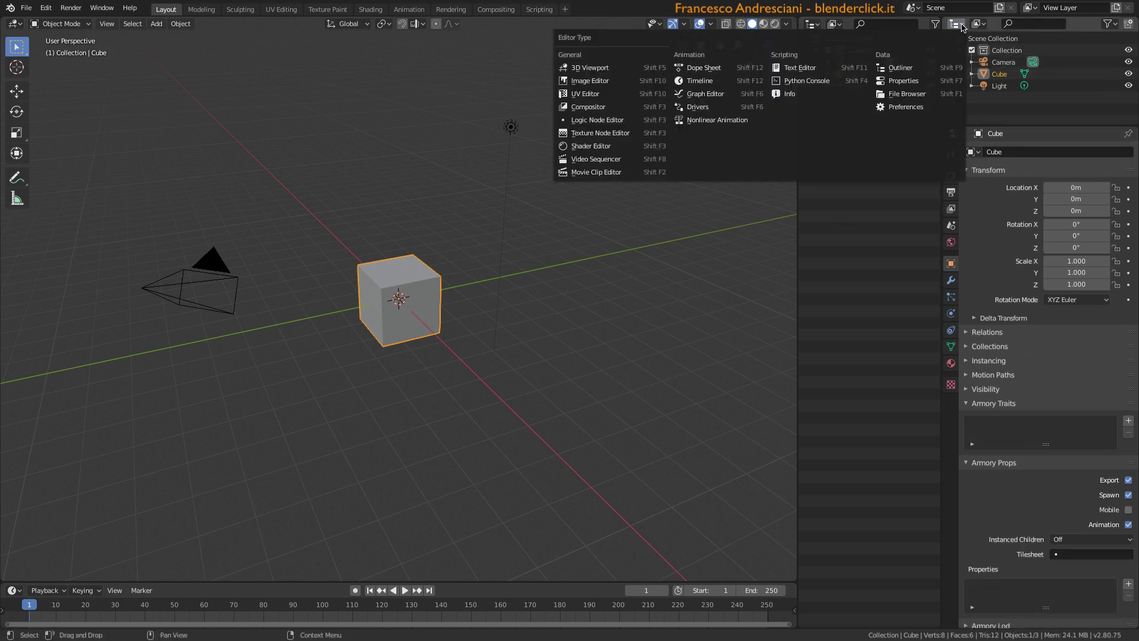
click(799, 68)
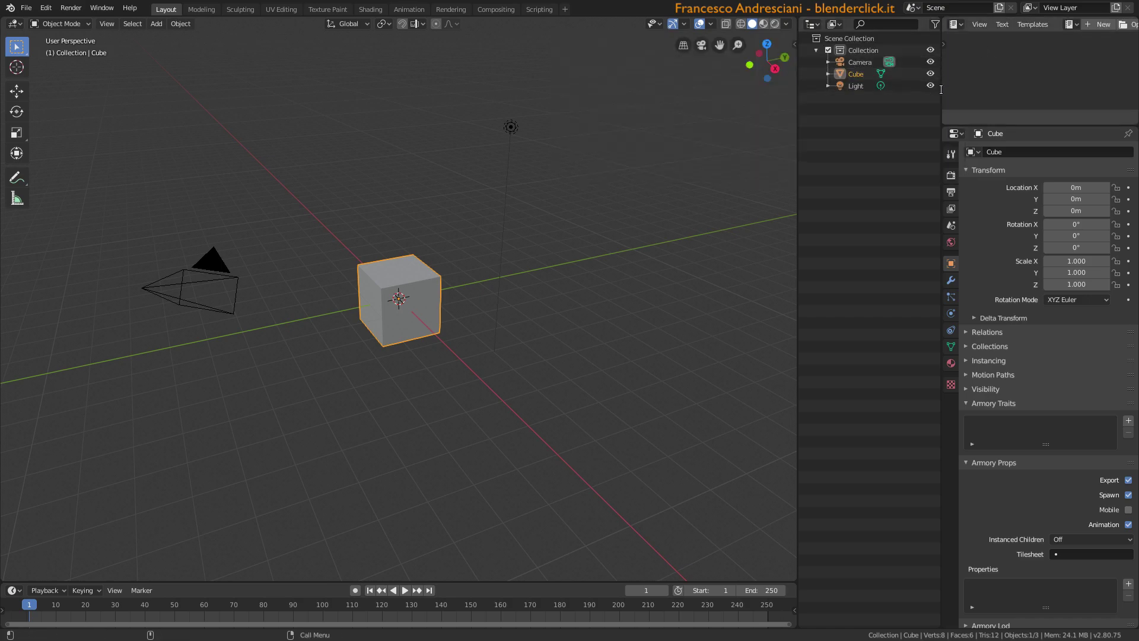
drag(942, 87, 956, 88)
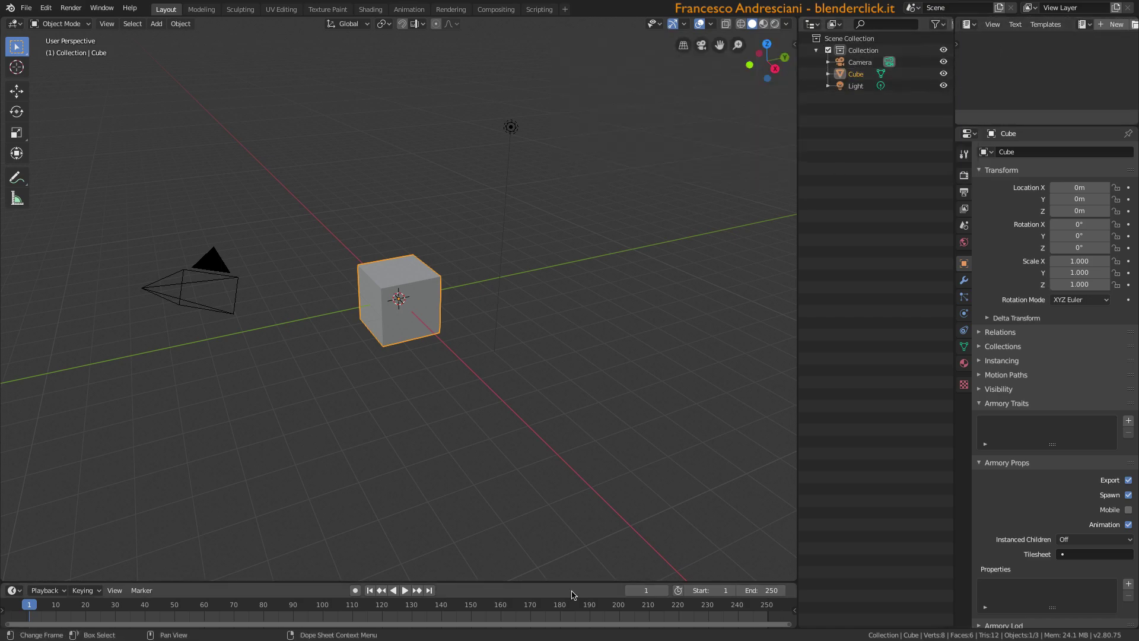
drag(561, 581, 557, 445)
Switch the bottom area to the Node Editor with Shift+F3.
key(shift+F3)
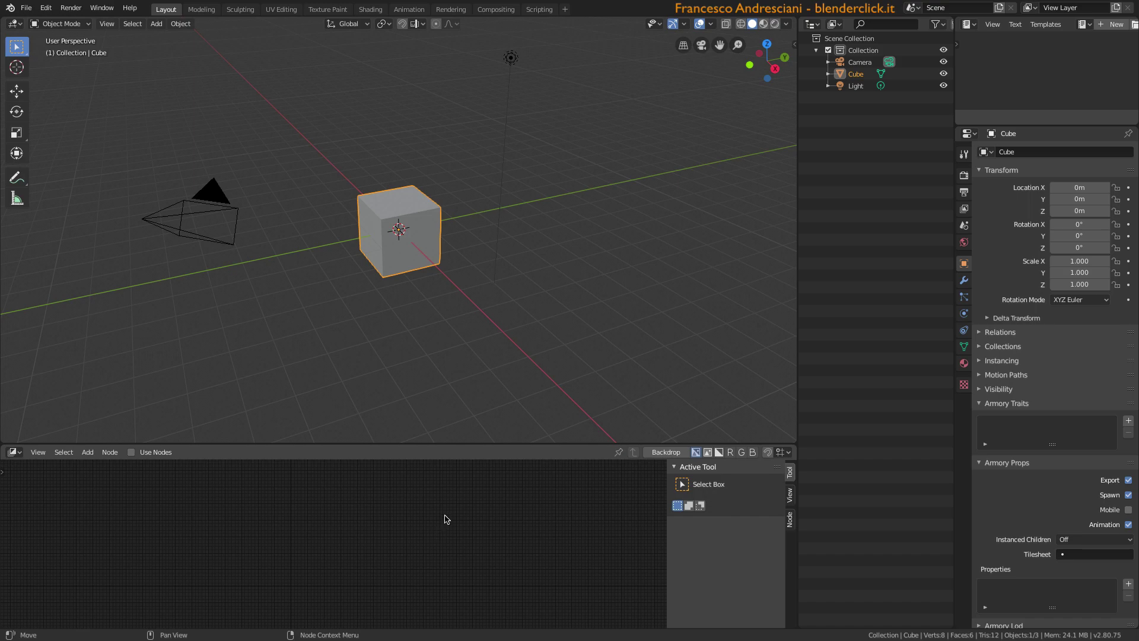
Save the node and text editor layout via File > Defaults > Save Startup File.
click(26, 9)
mouse_move(53, 213)
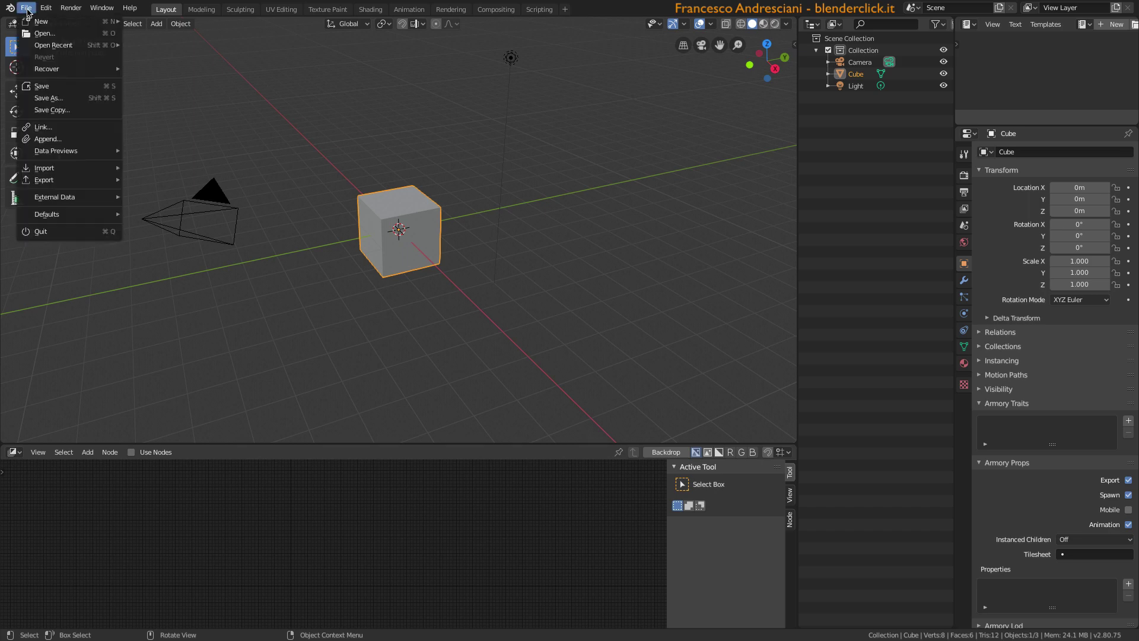
click(148, 219)
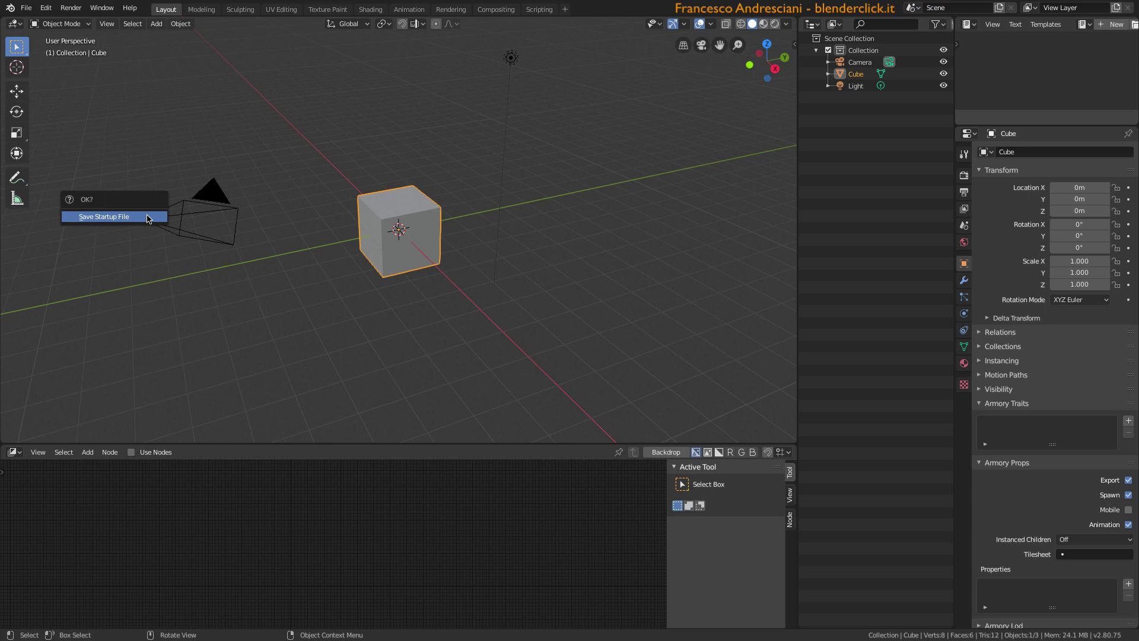
click(138, 219)
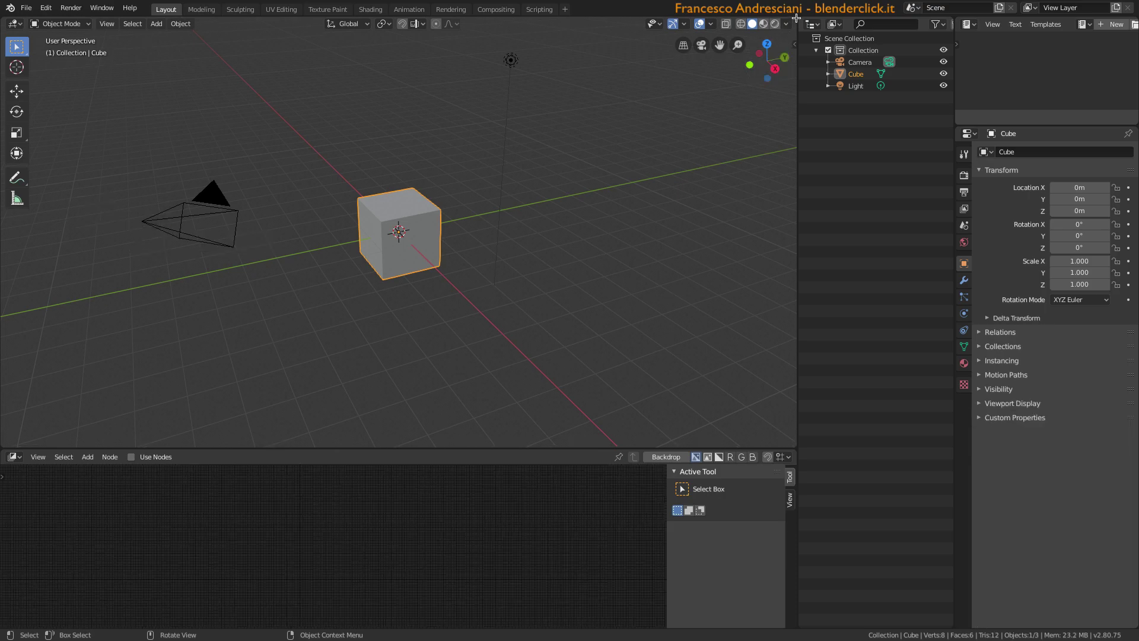
mouse_move(792, 20)
mouse_down()
mouse_move(788, 230)
mouse_move(414, 255)
mouse_up()
key(shift+F5)
click(26, 8)
mouse_move(41, 21)
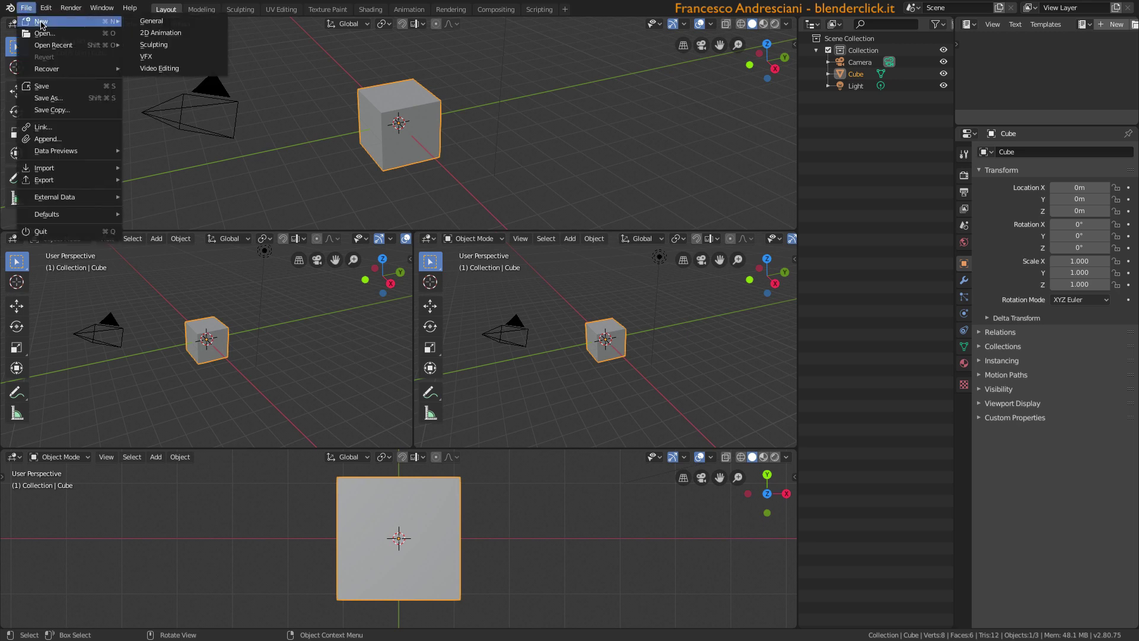
click(151, 22)
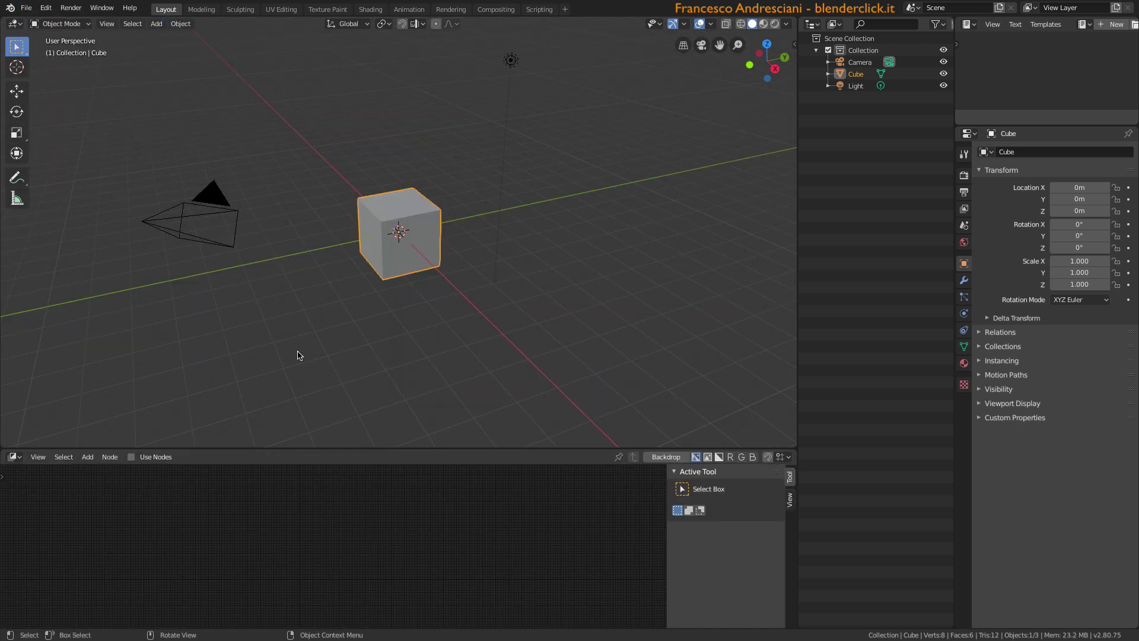
key(ctrl)
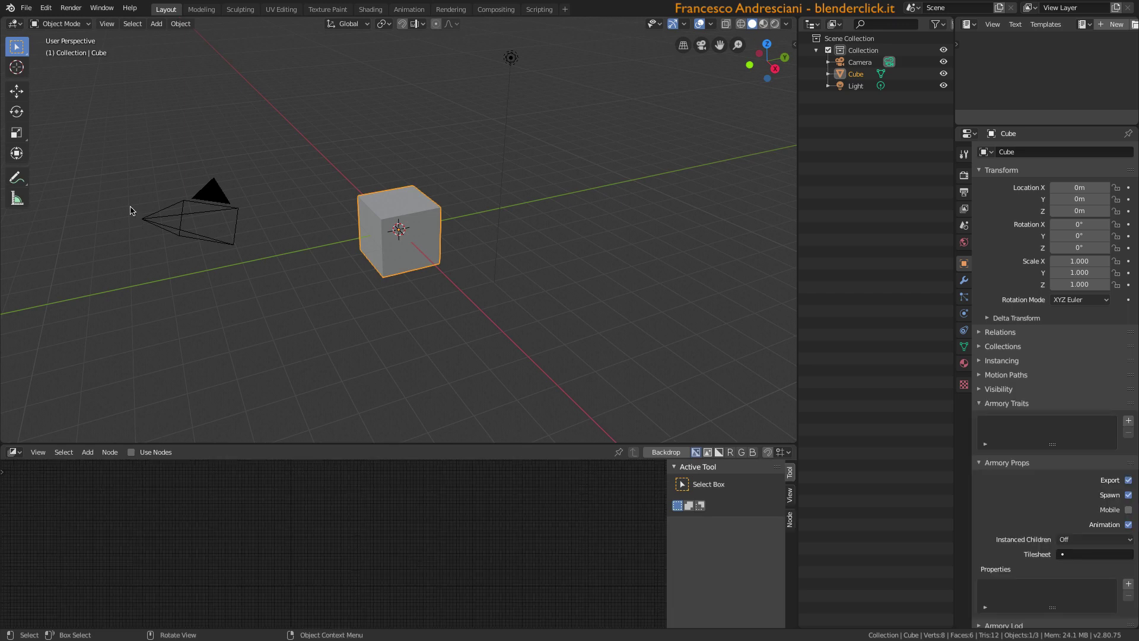
Load Factory Settings, confirm, then save that layout with Save Startup File.
click(29, 10)
mouse_move(54, 214)
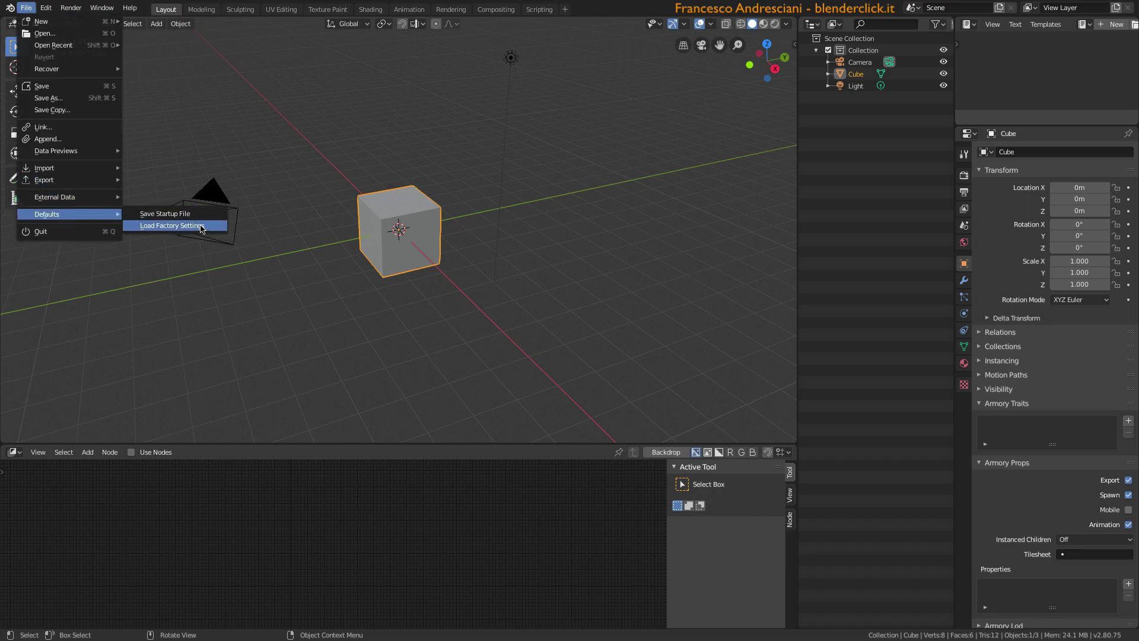
click(202, 226)
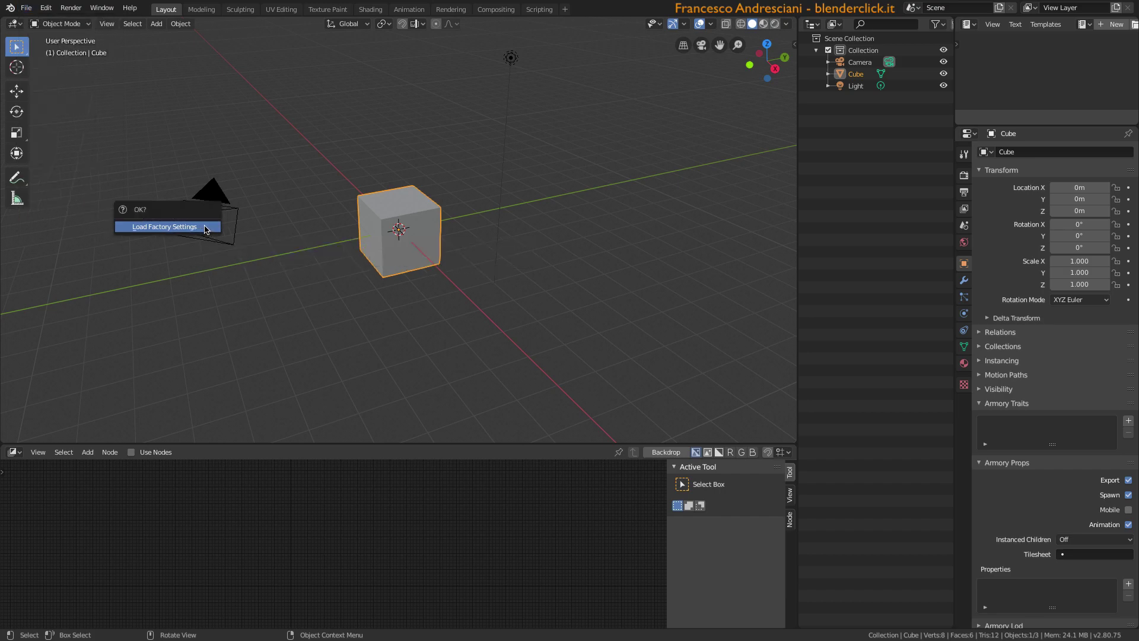
click(200, 227)
click(27, 8)
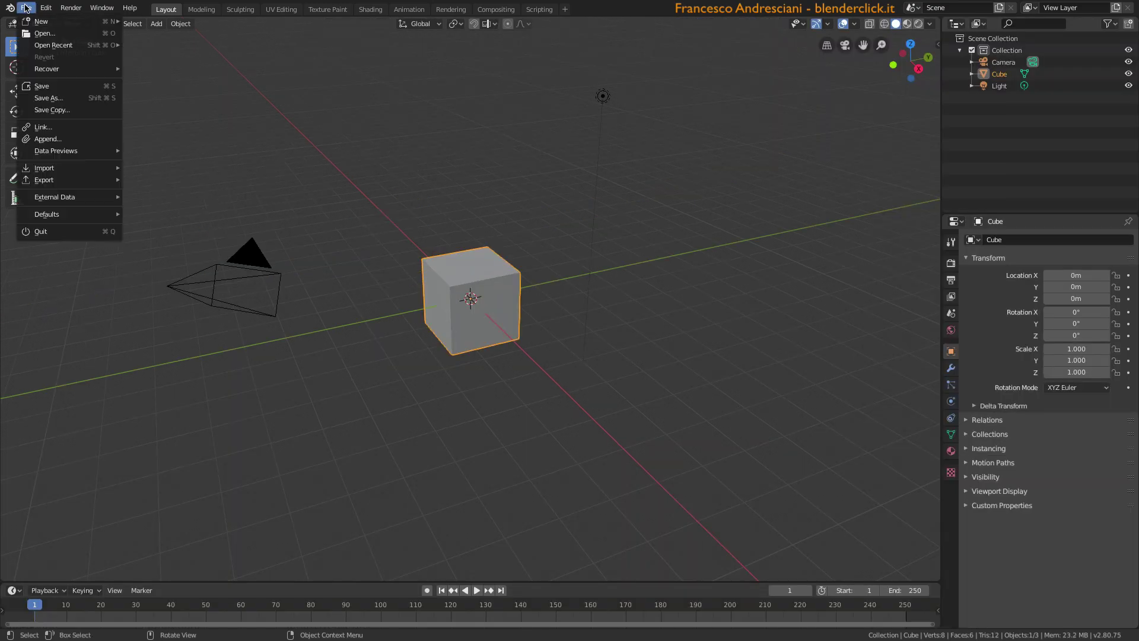
mouse_move(53, 213)
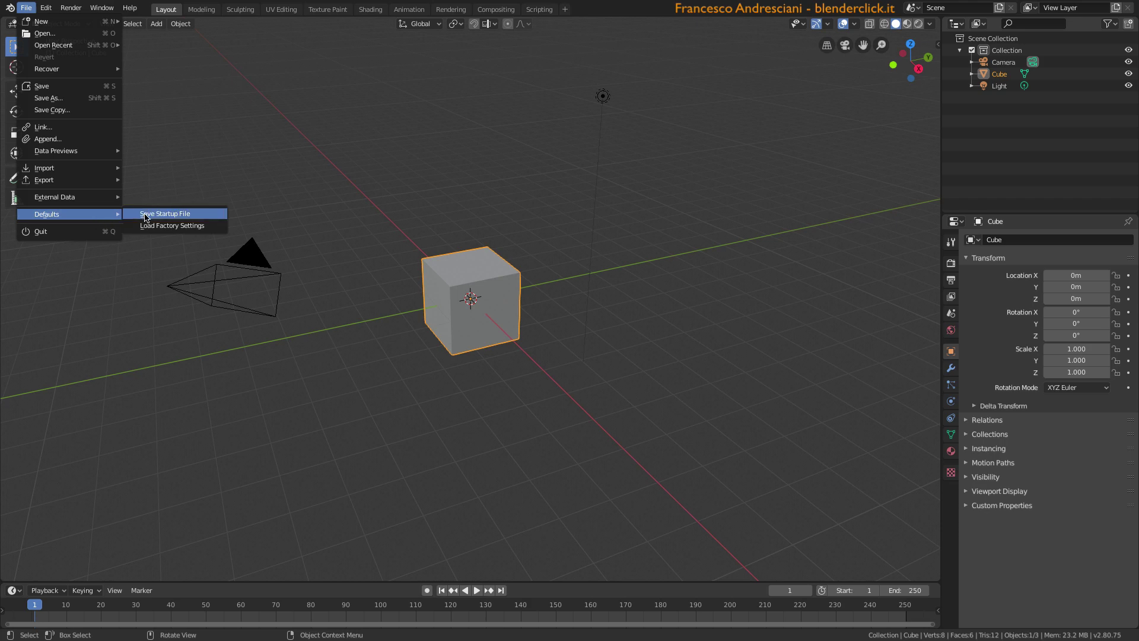
click(144, 214)
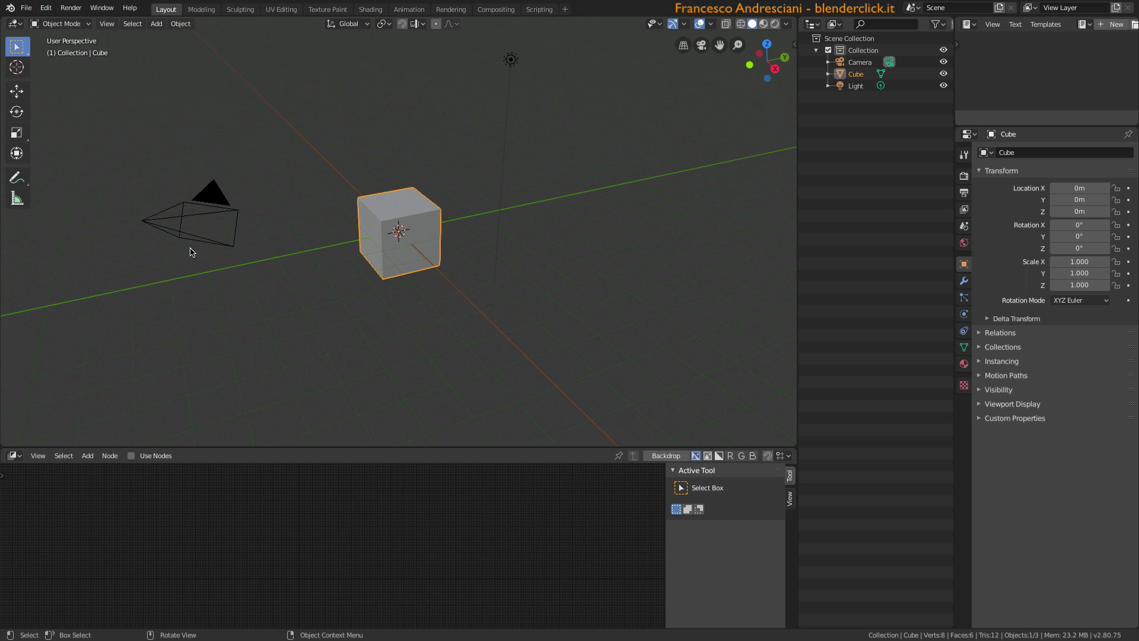
Open Preferences from the Edit menu, reposition the window, and visit the Interface and Themes pages.
click(45, 7)
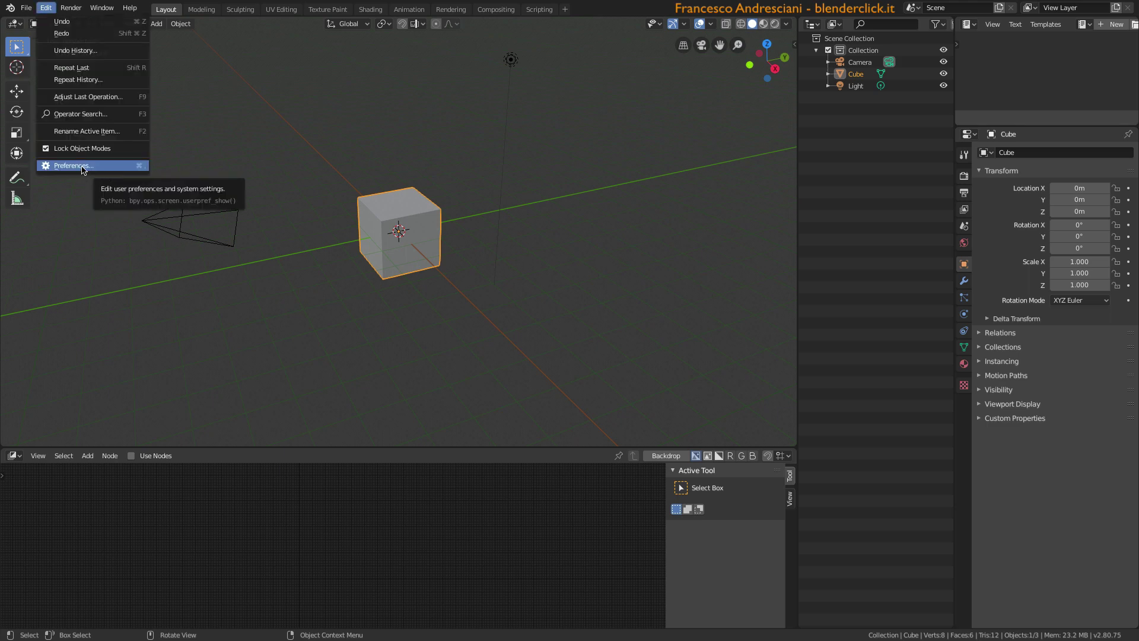
click(83, 167)
drag(292, 120, 305, 111)
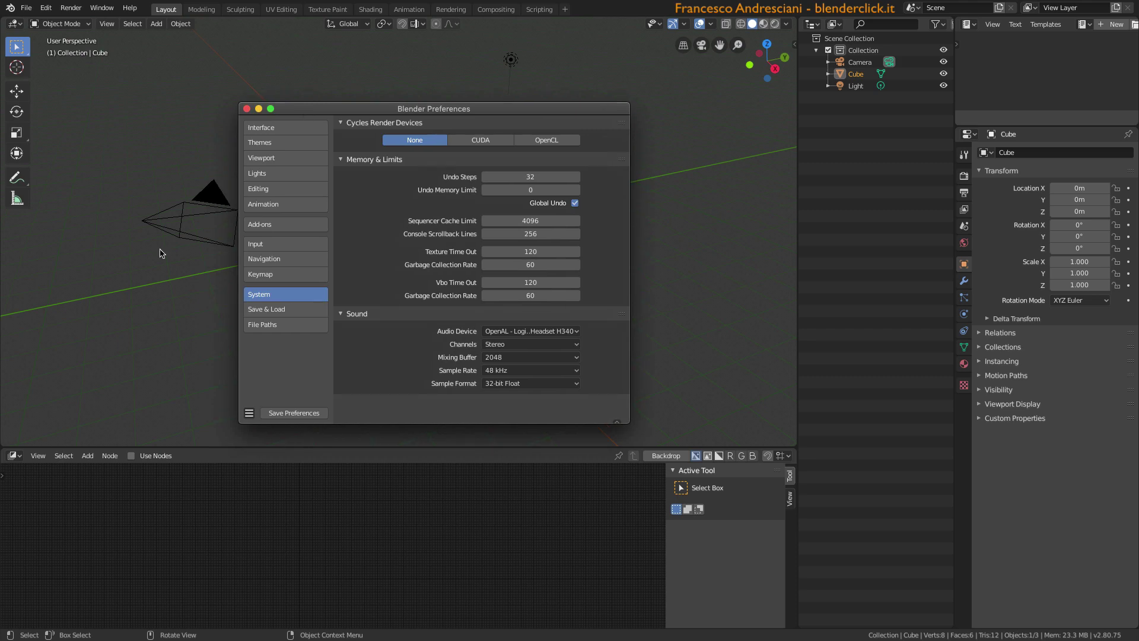
click(279, 128)
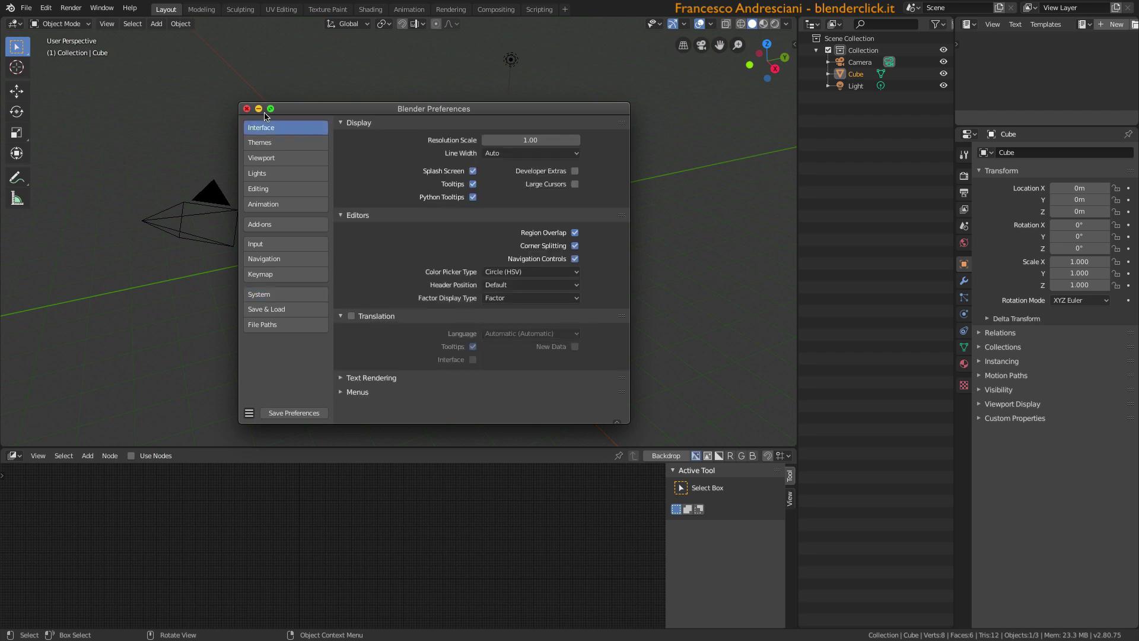
click(285, 143)
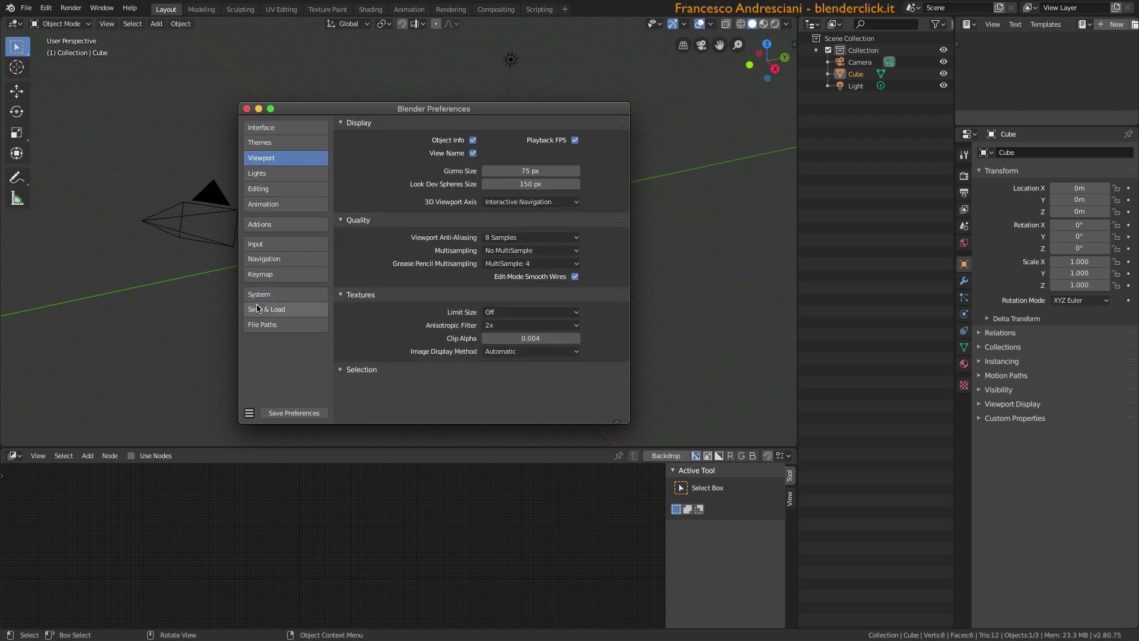
Return to the Interface page showing Resolution Scale 1.00 and Display options.
click(273, 127)
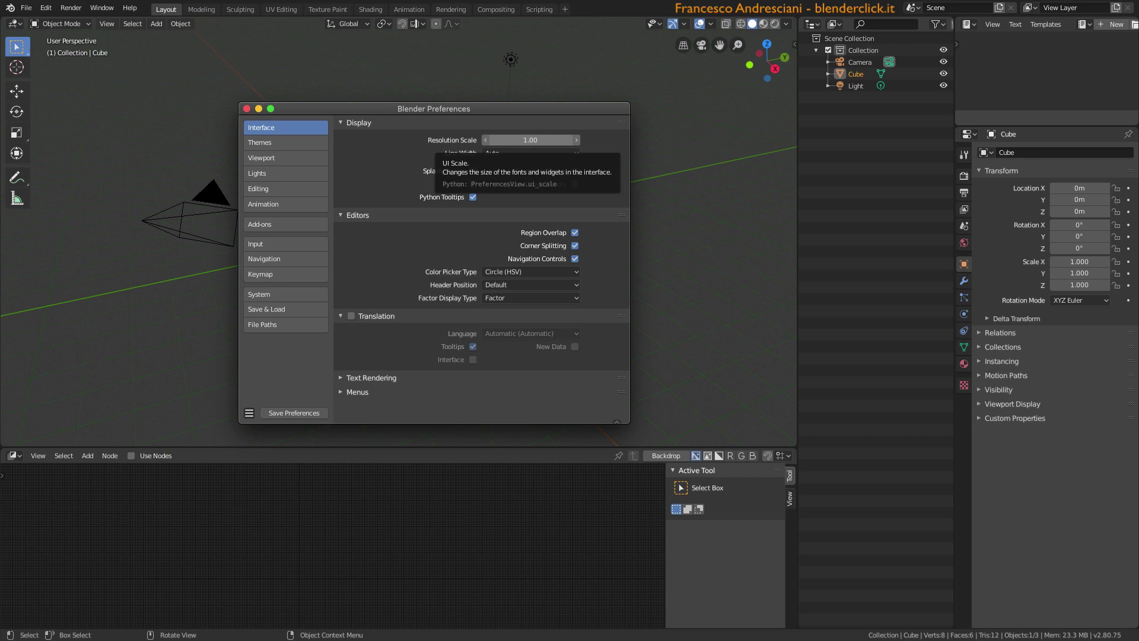
drag(530, 140, 584, 143)
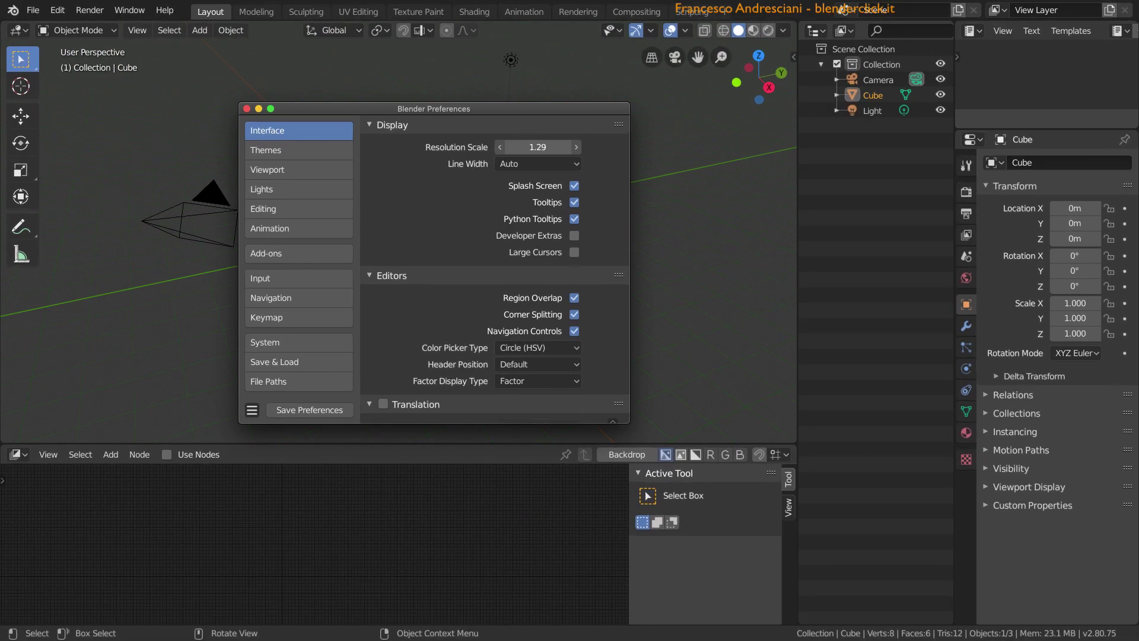
drag(584, 146, 611, 146)
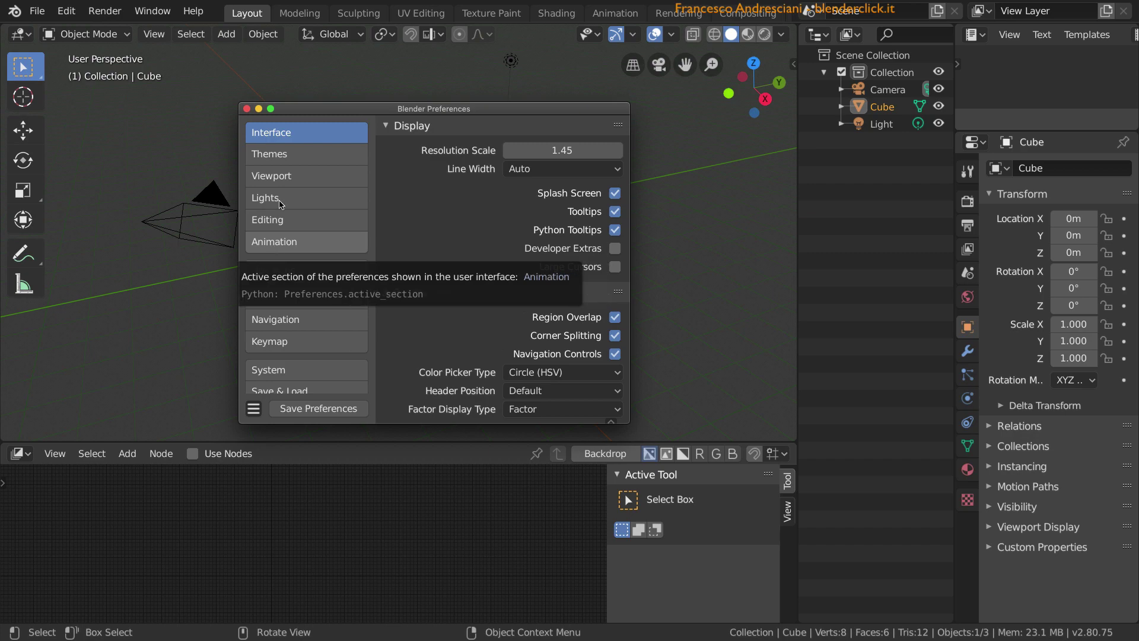
drag(558, 150, 579, 150)
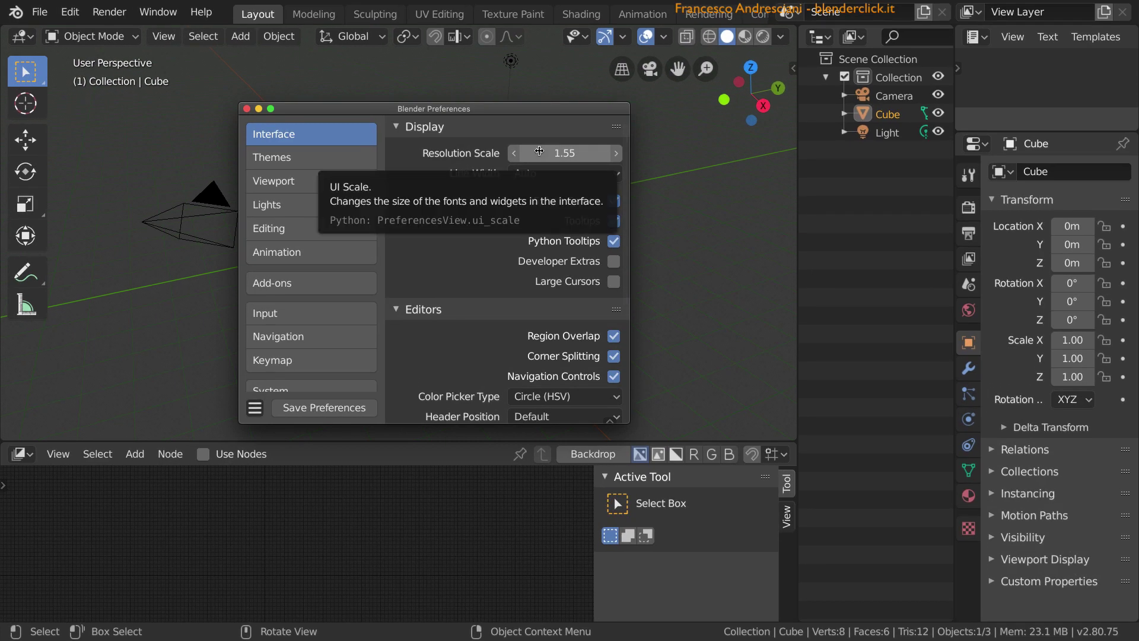
drag(538, 150, 451, 150)
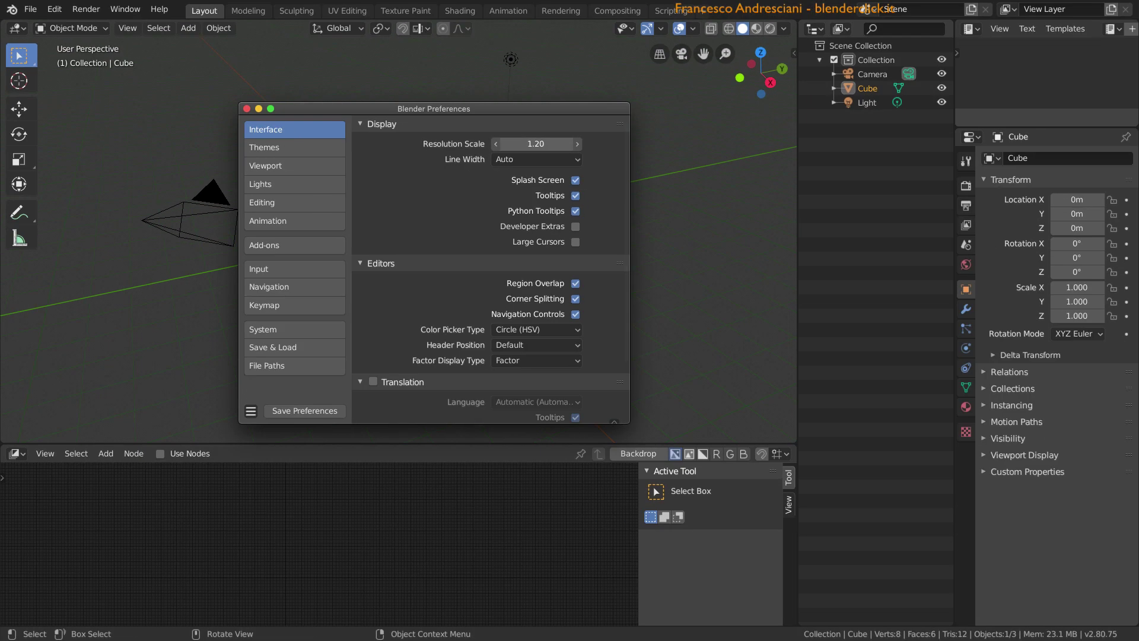
drag(528, 139, 590, 138)
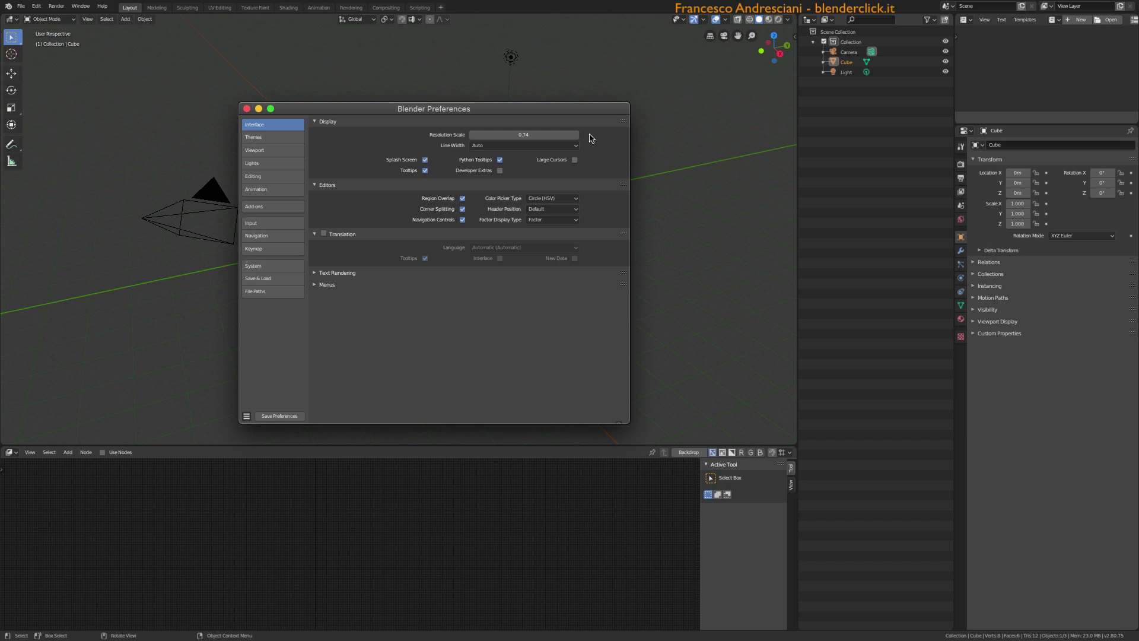
click(525, 135)
text(1)
key(Return)
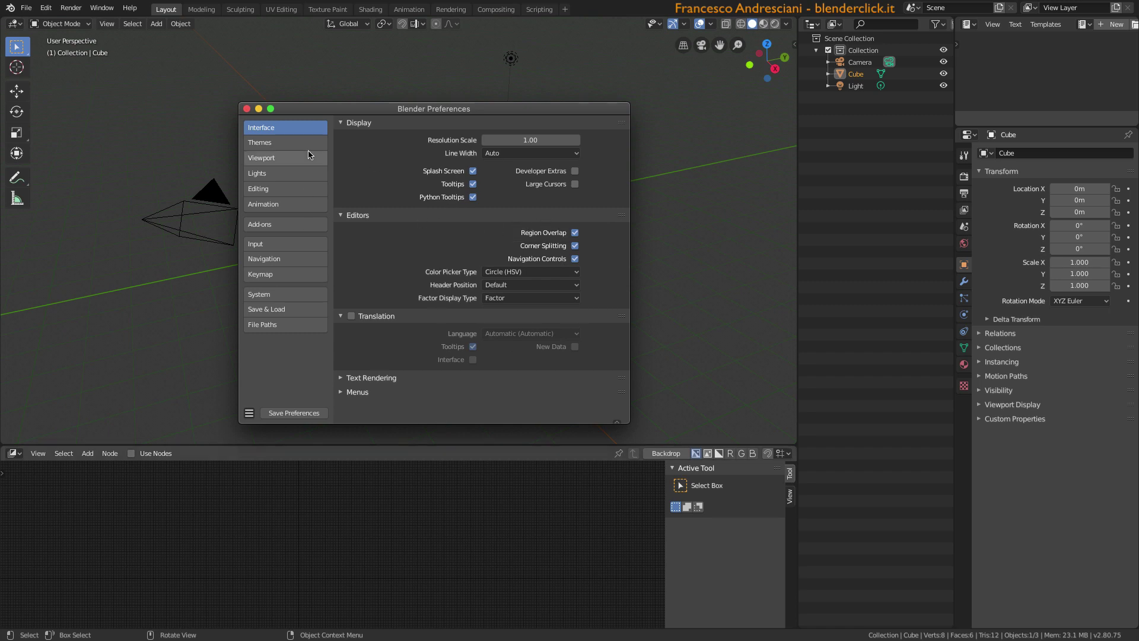
Expand the User Interface and Toolbar Item theme colours, try Blender Light, then restore Blender Dark.
click(285, 143)
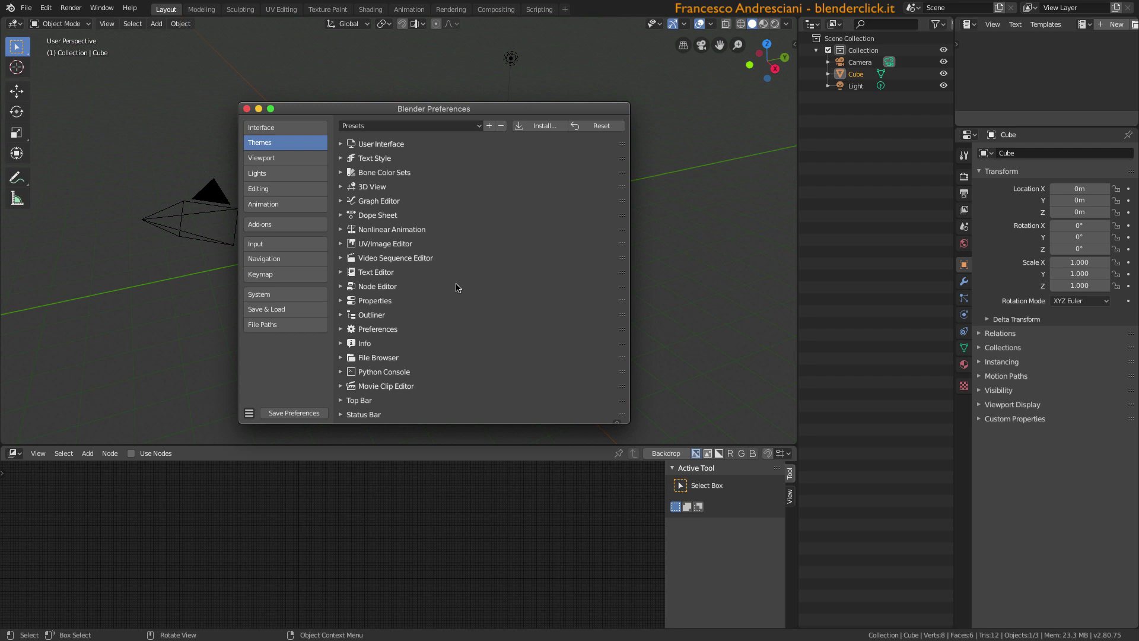
click(381, 143)
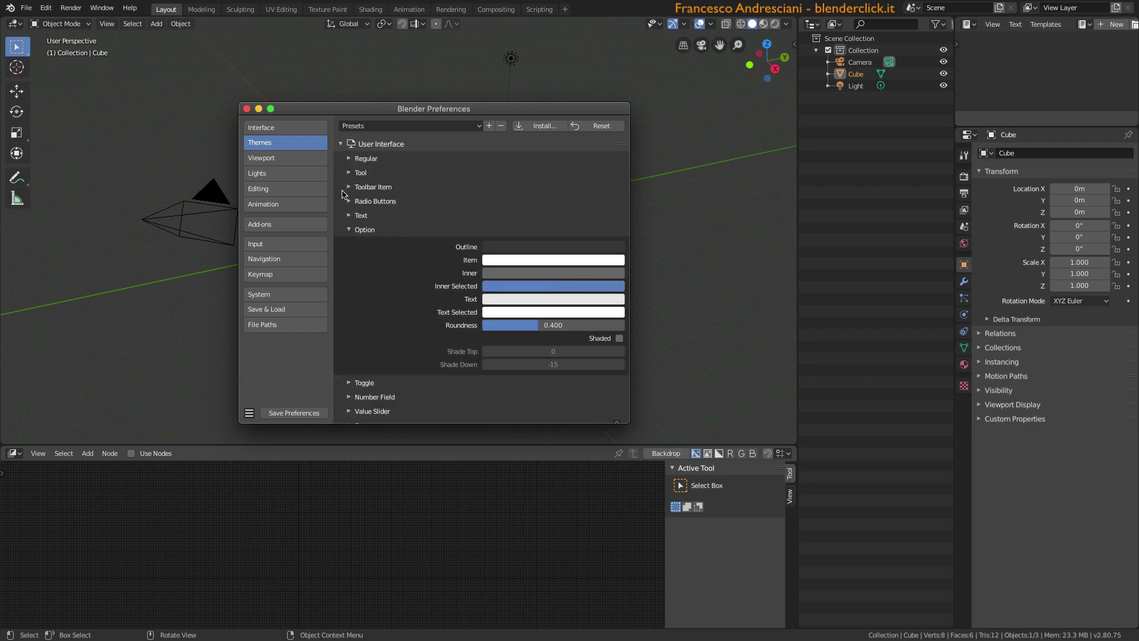
click(349, 187)
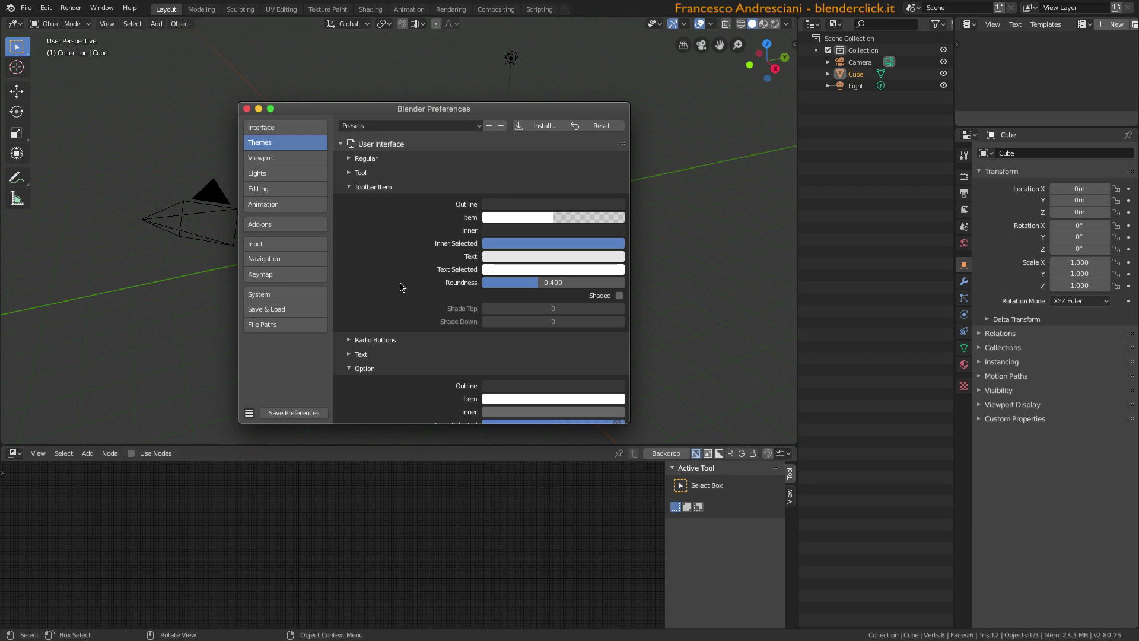
click(394, 125)
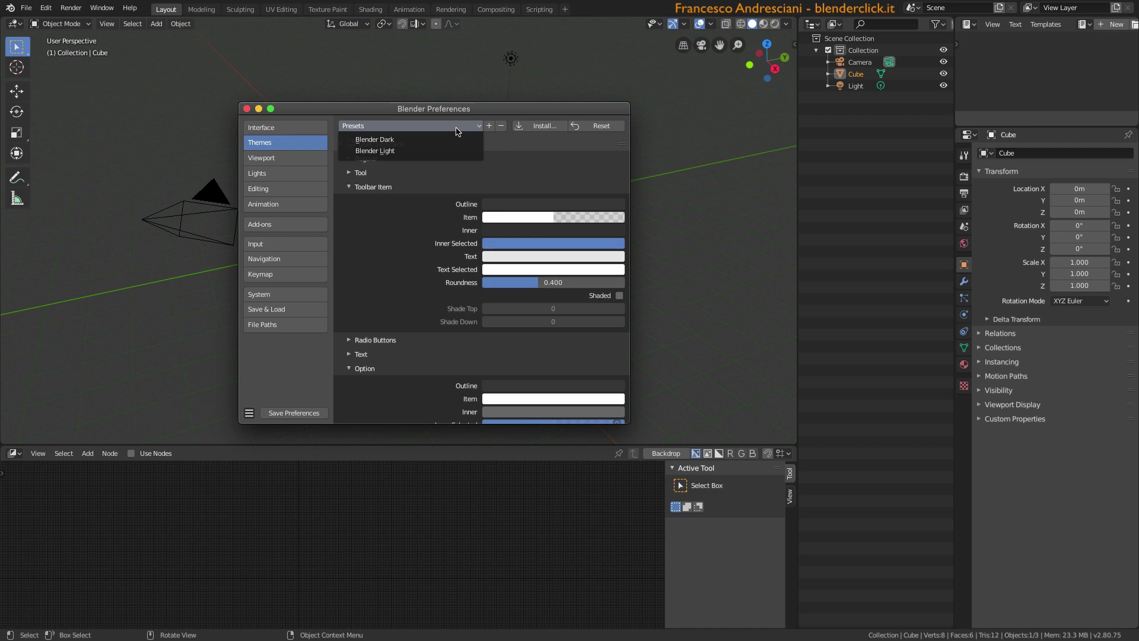
click(444, 151)
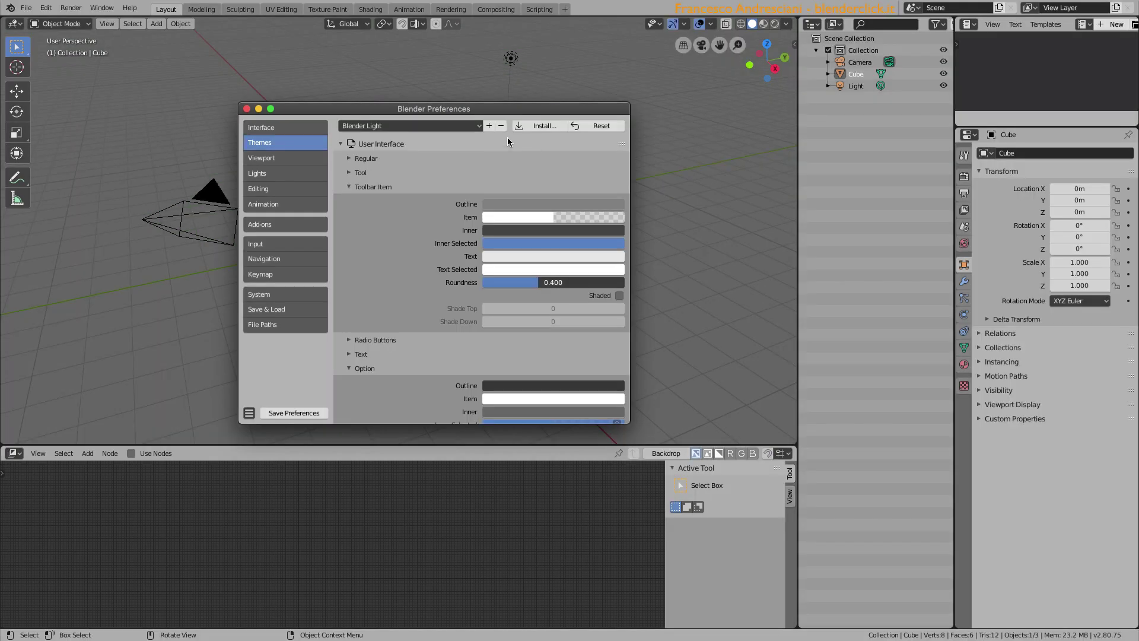
click(394, 127)
click(392, 141)
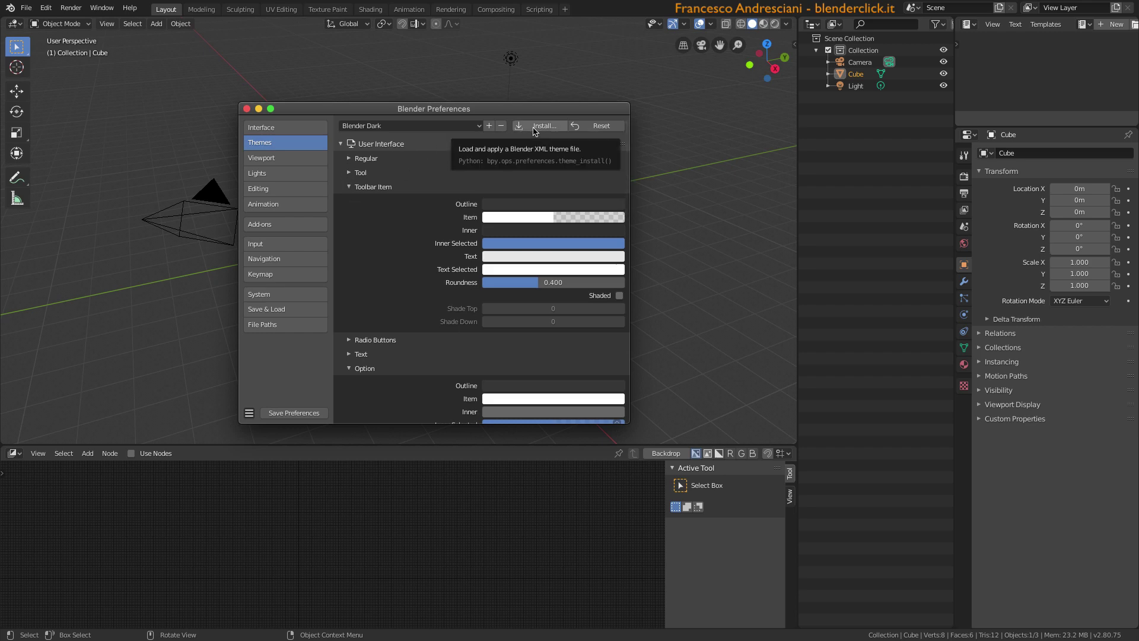
Browse the Viewport, Lights, Editing and Animation pages, then open the Add-ons list.
click(268, 159)
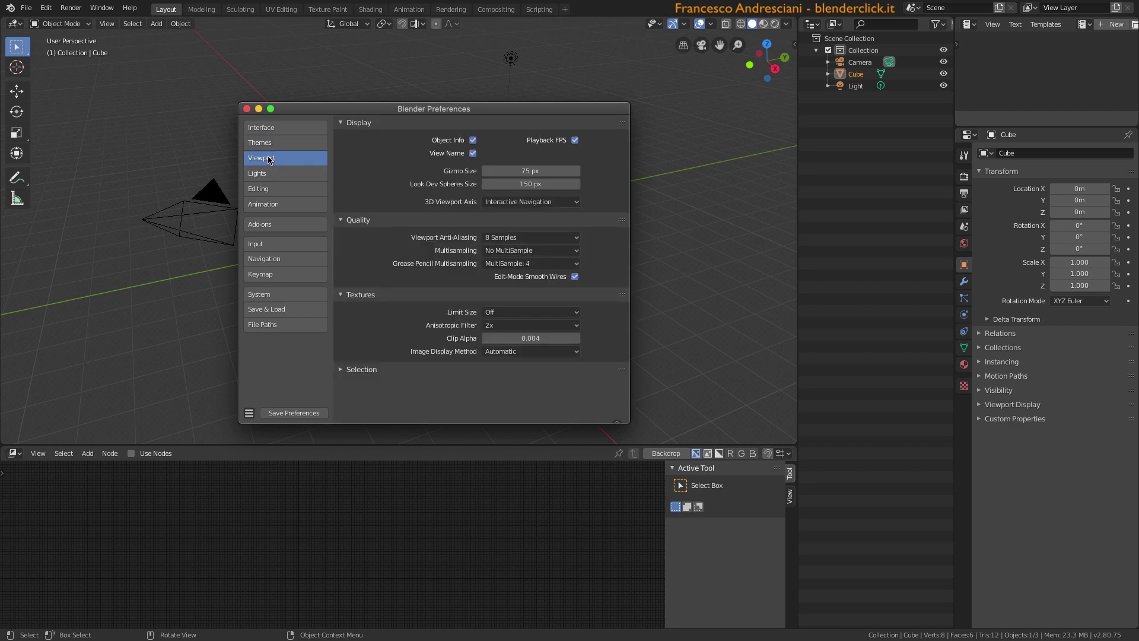
click(281, 173)
click(315, 204)
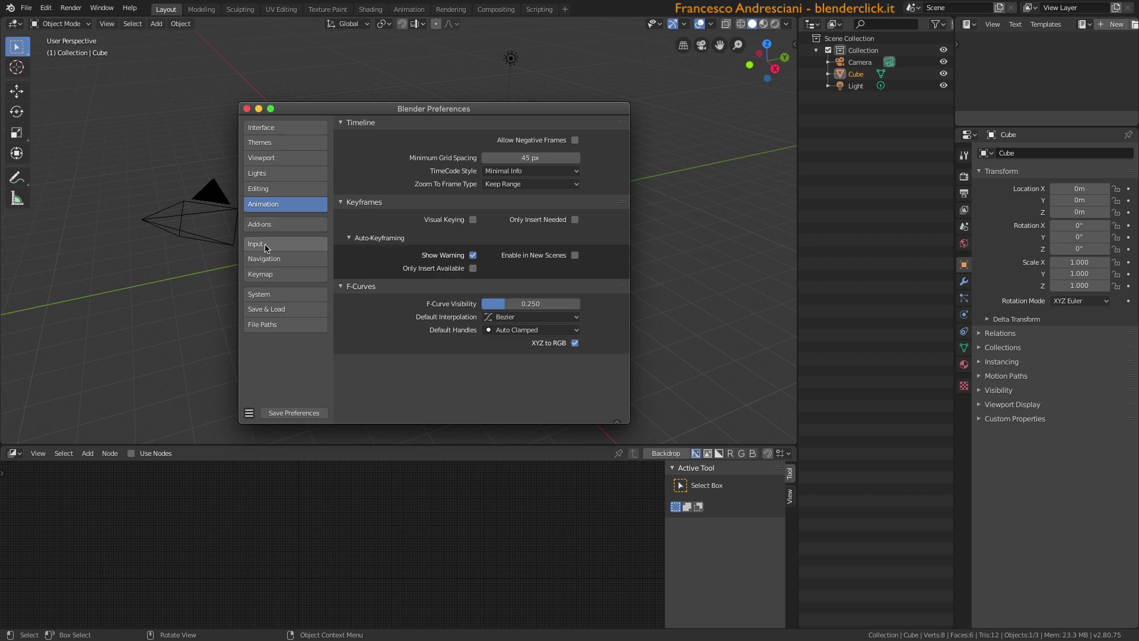
click(312, 228)
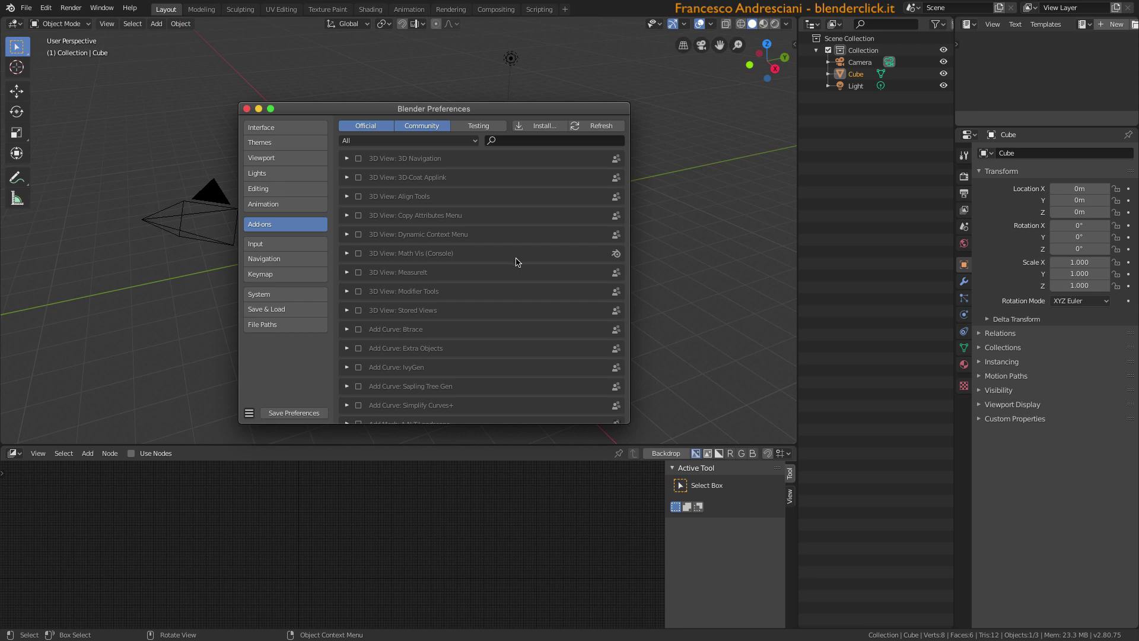
Scroll through the add-ons list, then switch to the Input page.
scroll(510, 261, down, 3)
scroll(512, 261, down, 3)
scroll(514, 262, down, 2)
scroll(514, 262, up, 5)
click(285, 244)
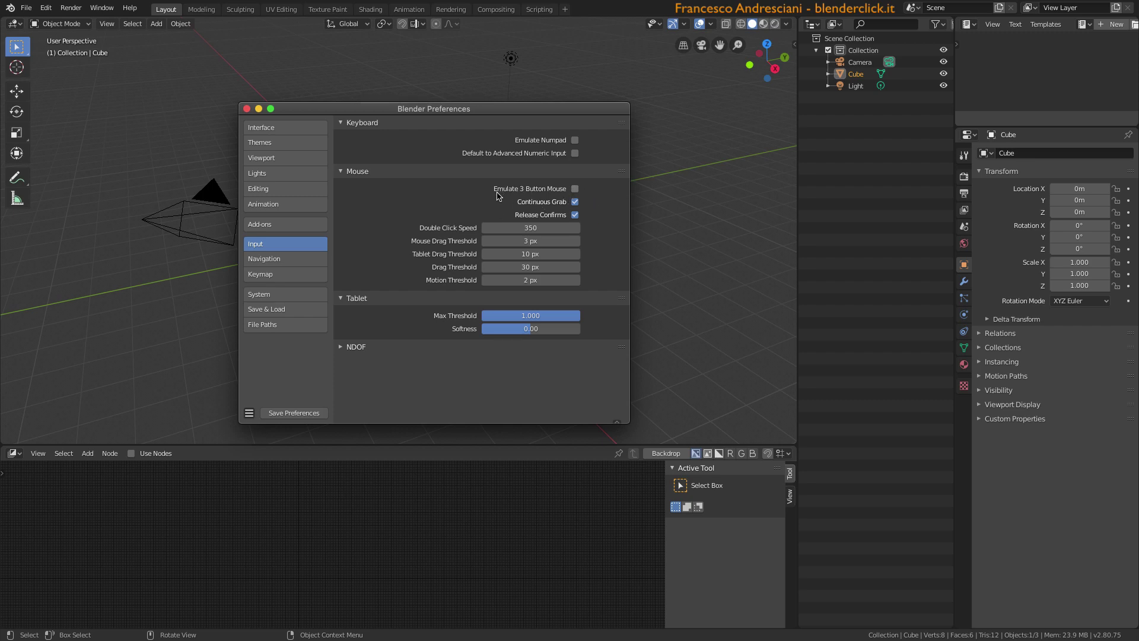
Expand the NDOF panel under Input, then switch to the Keymap page.
click(368, 347)
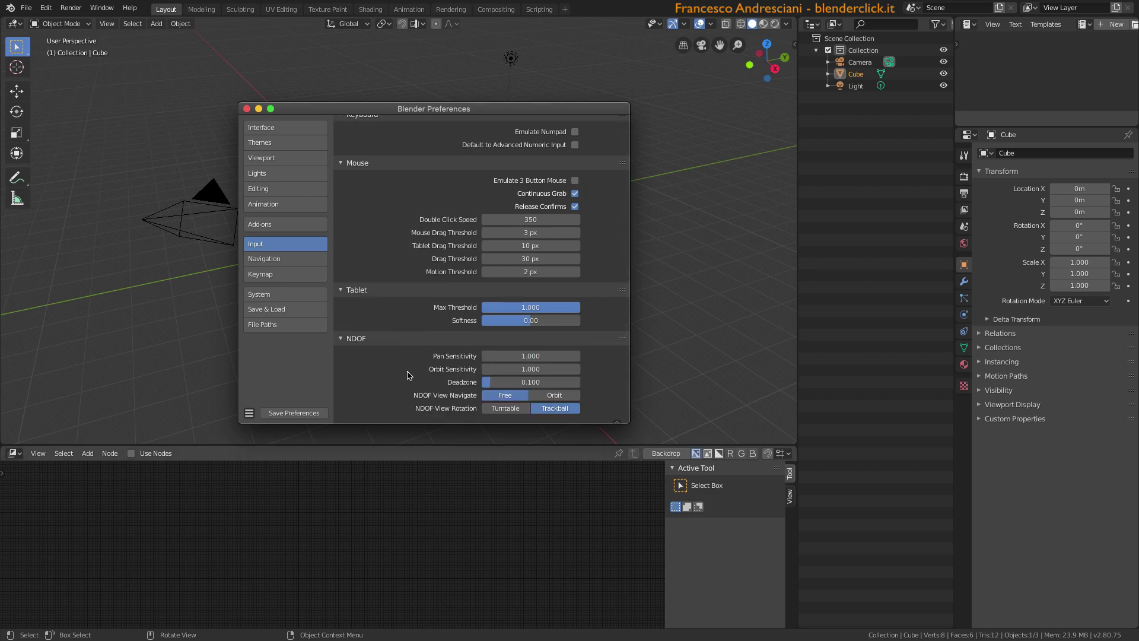
click(285, 274)
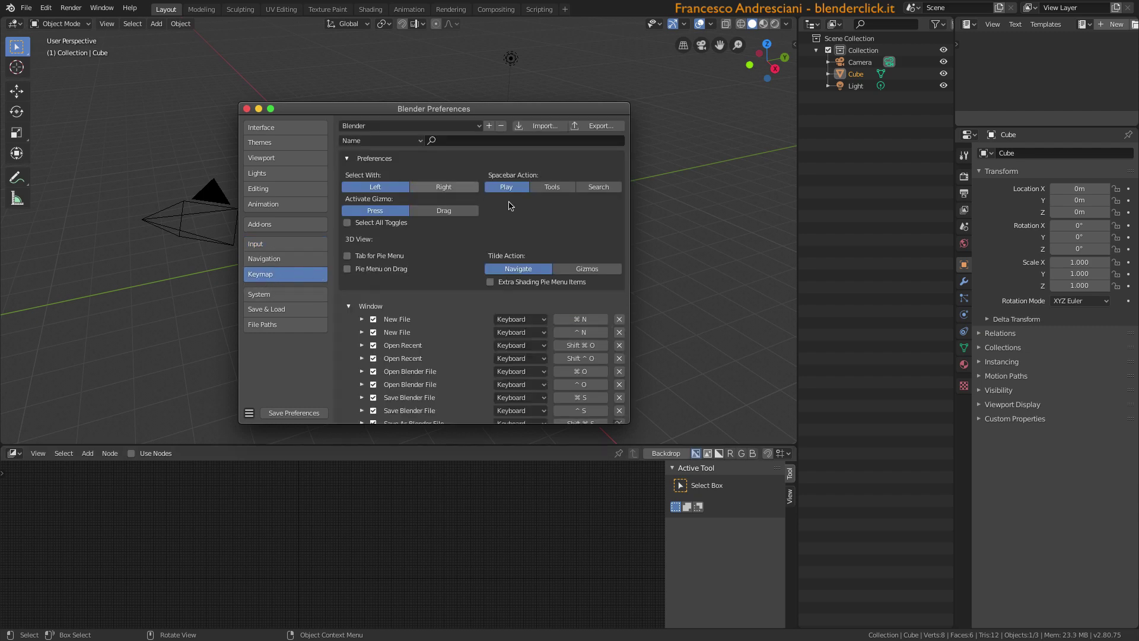
Collapse the Window keymap group and expand the NLA Editor > NLA Editor (Global) shortcuts.
click(349, 306)
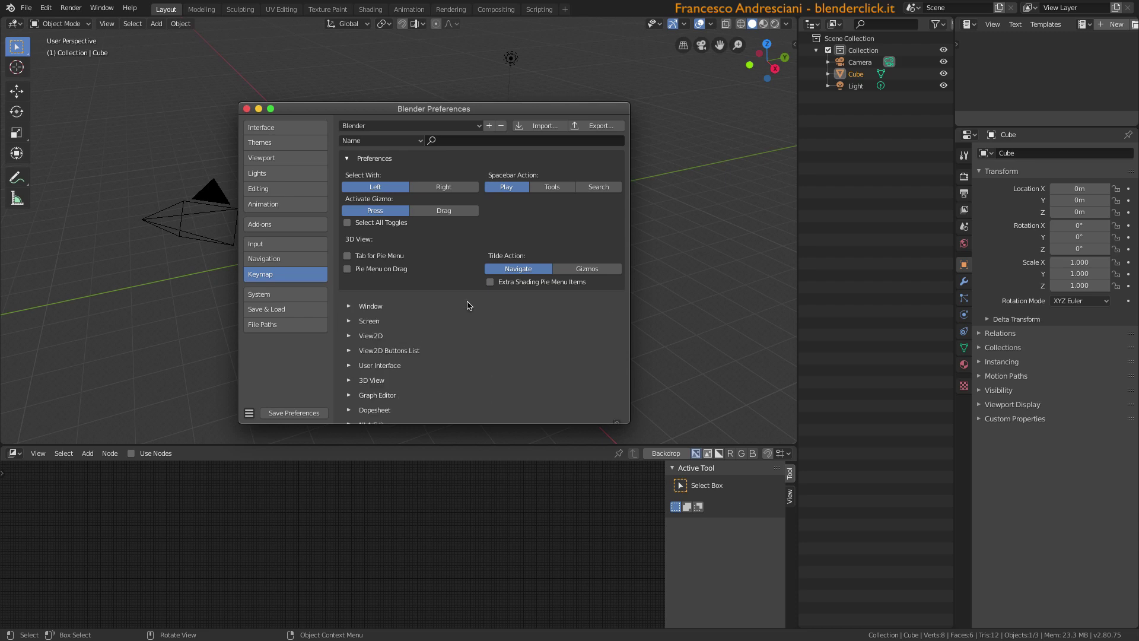
scroll(469, 305, down, 5)
scroll(469, 306, down, 6)
scroll(469, 305, down, 2)
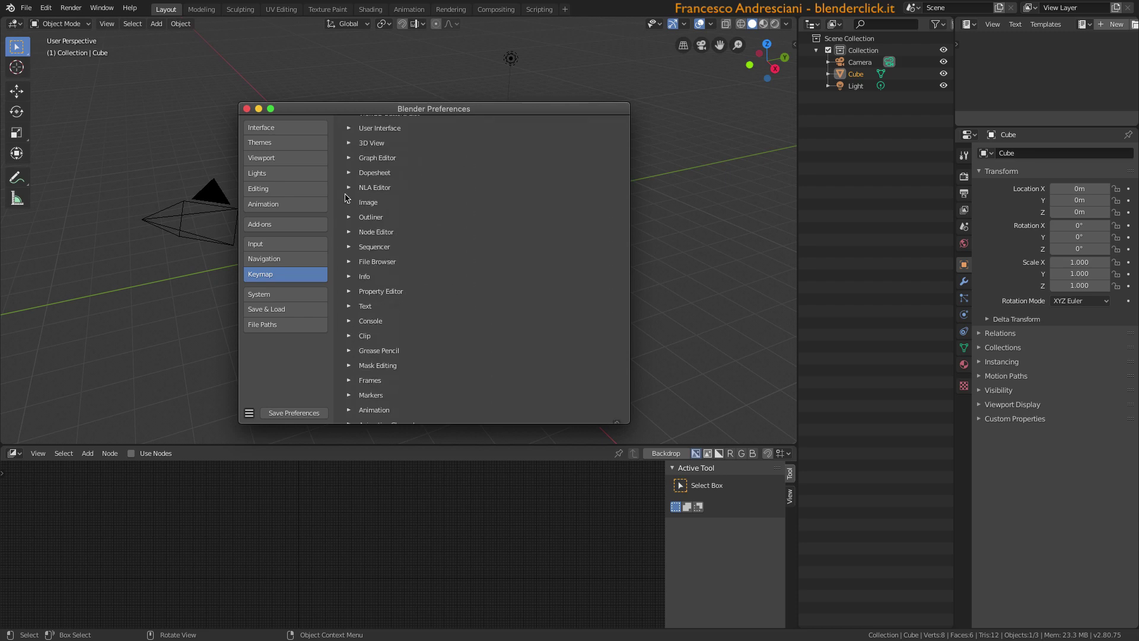
click(349, 189)
click(362, 201)
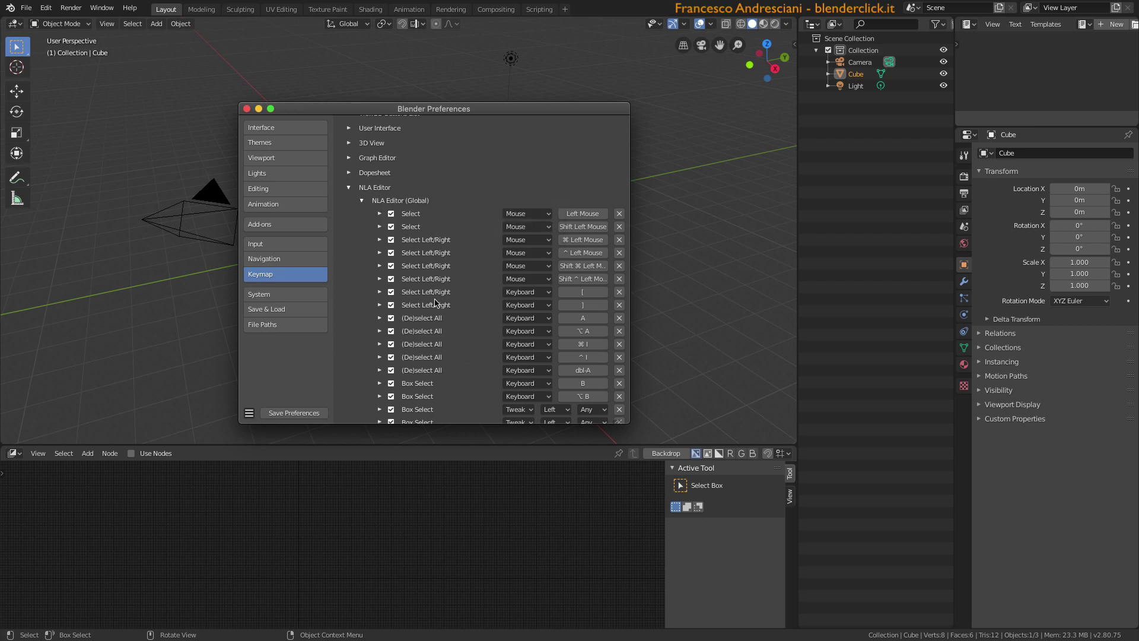
ctrl+scroll(319, 205, down, 1)
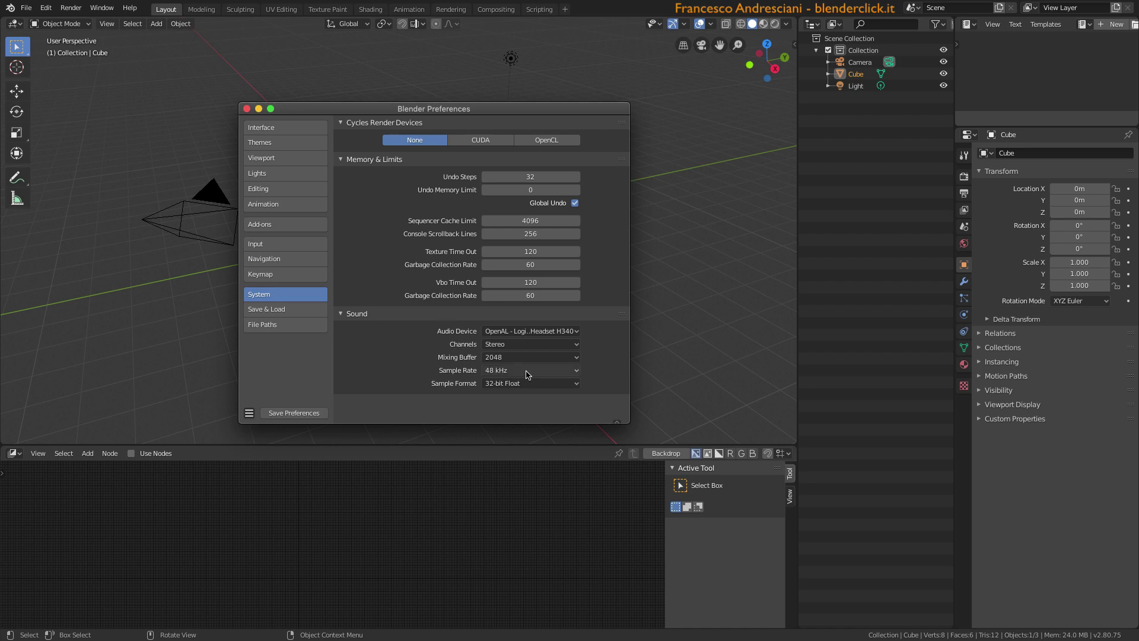
Go from Save & Load to File Paths, with Fonts, Textures, Sounds and Render Output at //.
click(273, 309)
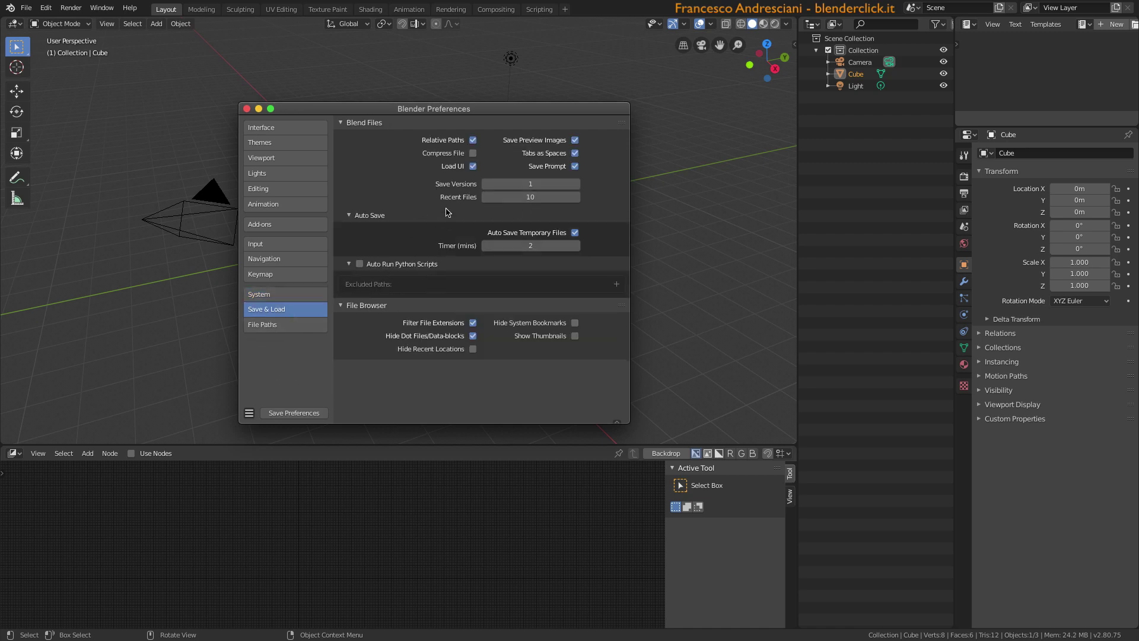
click(273, 327)
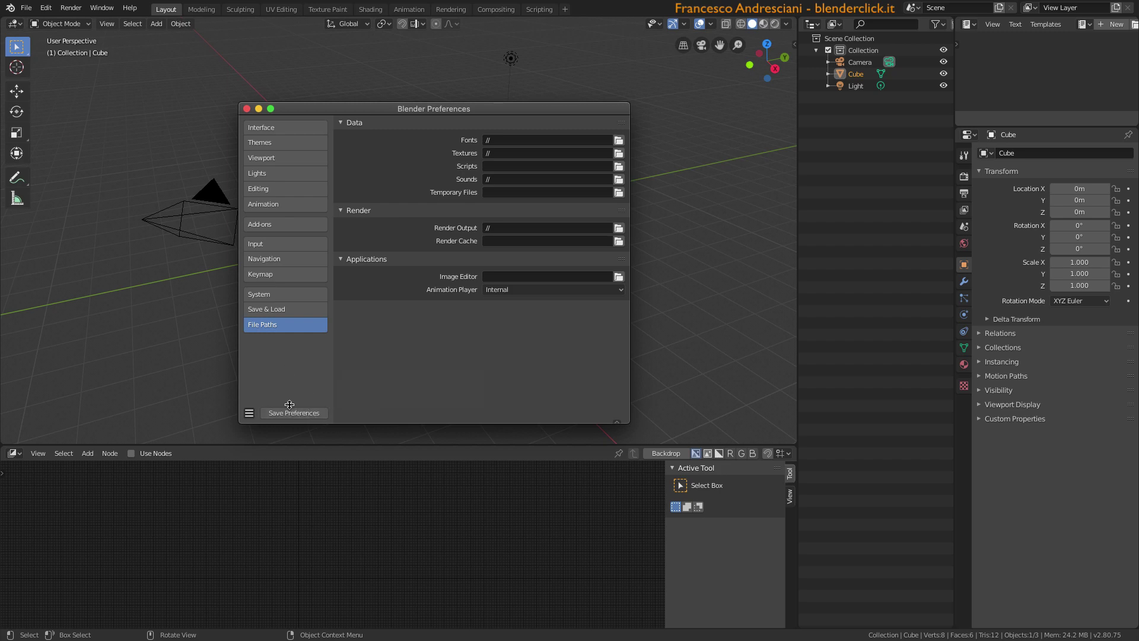
Show, then close, the save, revert and auto-save menu beside Save Preferences.
click(246, 416)
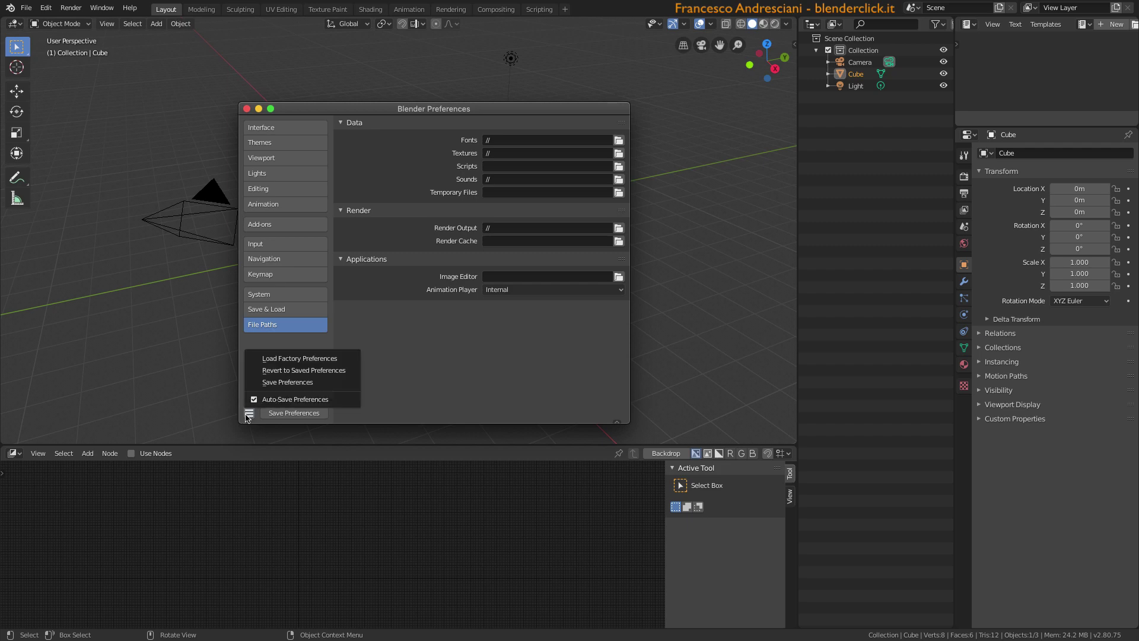
click(275, 416)
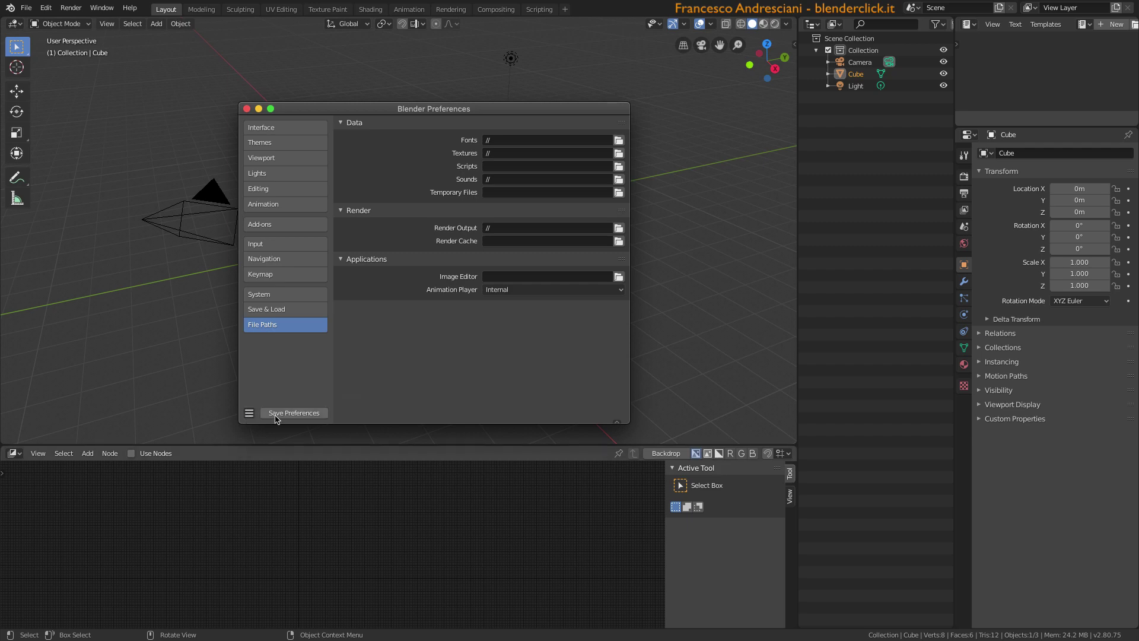